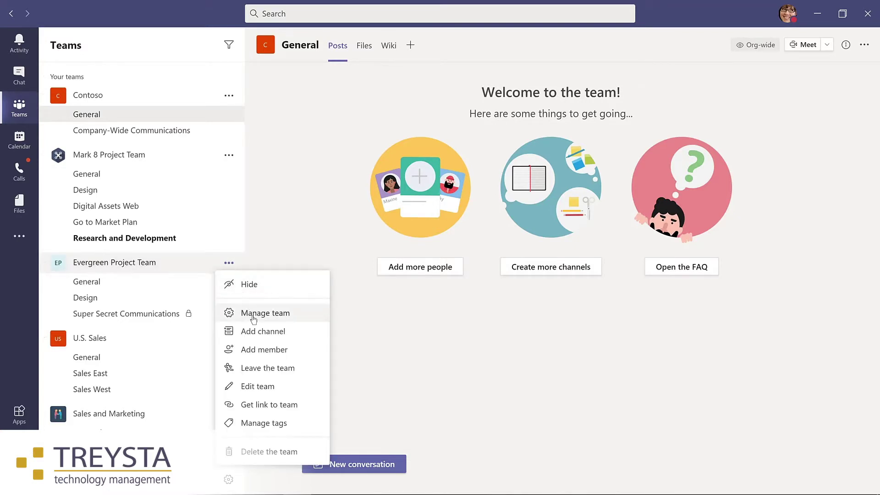
Step: Open the management page of the Evergreen Project Team and expand its members and guests list
{"action": "left_click", "coordinate": [250, 313]}
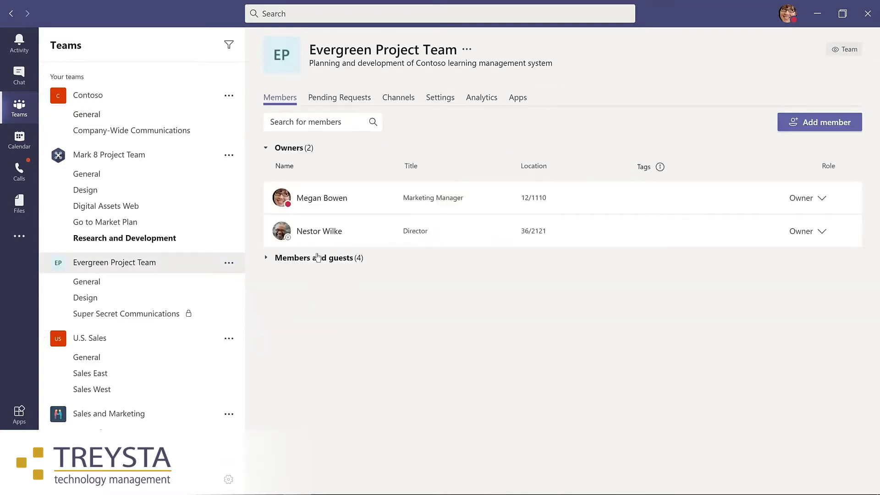
{"action": "left_click", "coordinate": [314, 259]}
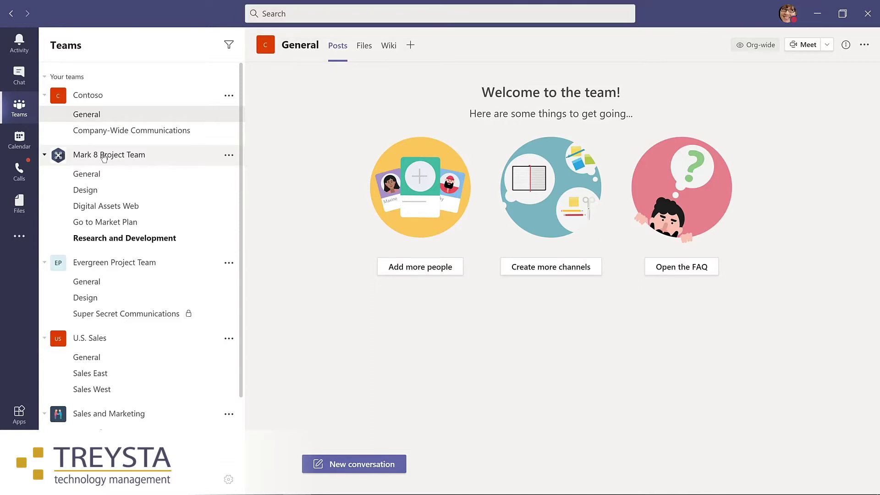
Step: Search for "marketing" and review the people and file results, including the file filters
{"action": "left_click", "coordinate": [289, 11]}
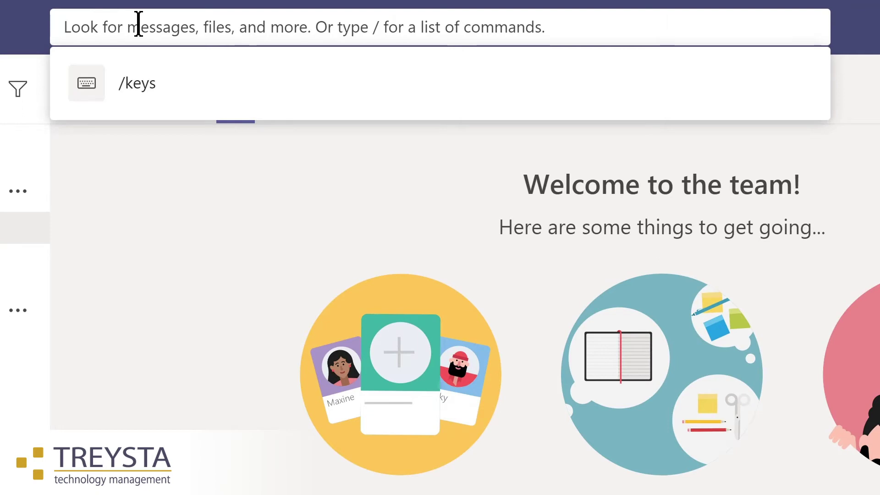
{"action": "type", "text": "marketing"}
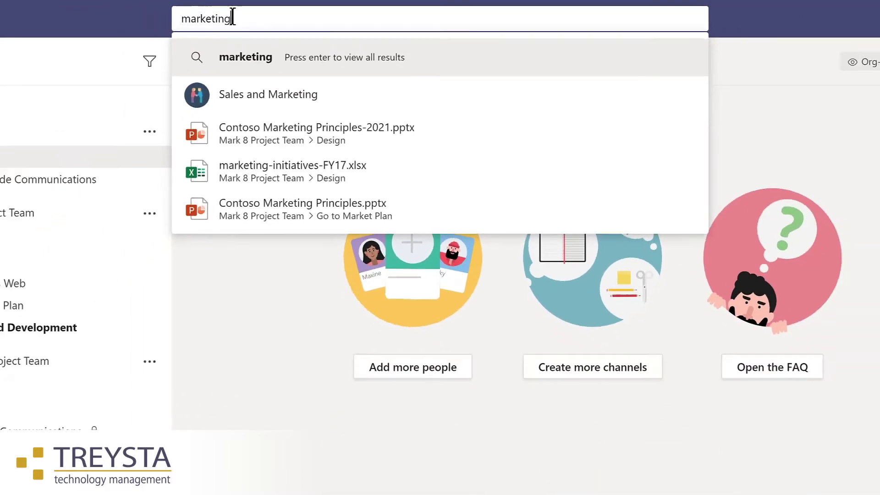
{"action": "key", "text": "Return"}
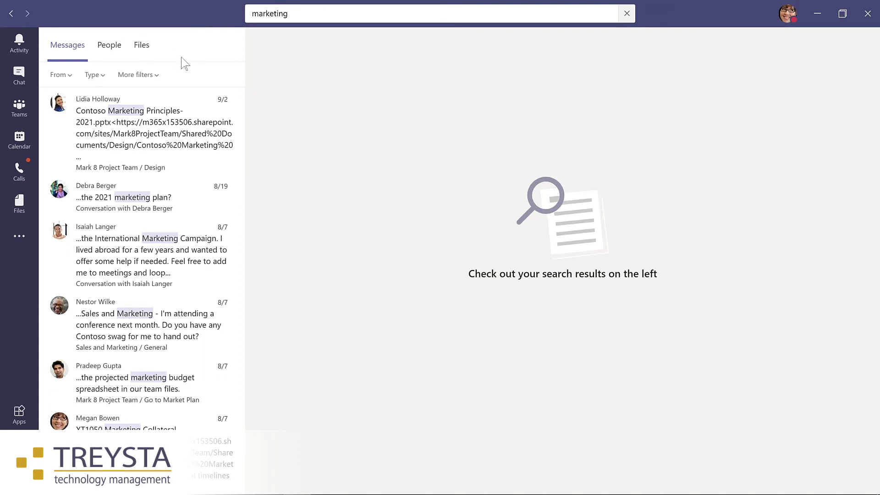
{"action": "left_click", "coordinate": [109, 44]}
{"action": "left_click", "coordinate": [141, 45]}
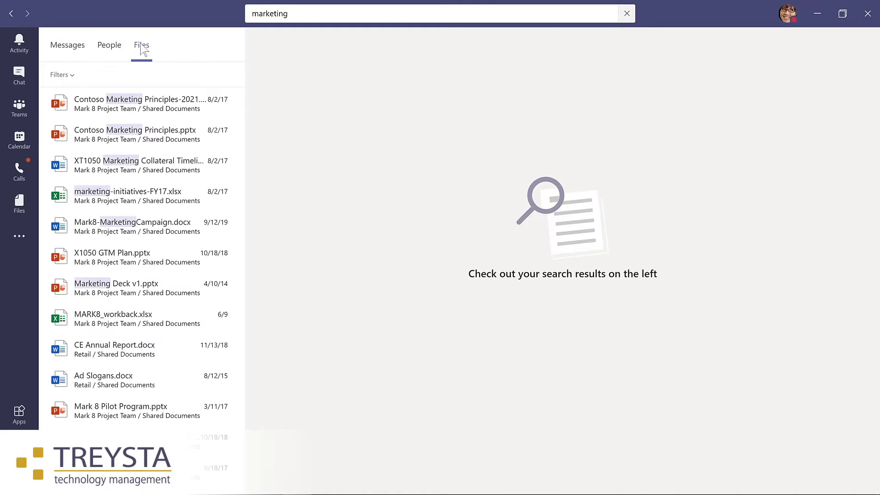
{"action": "left_click", "coordinate": [72, 75]}
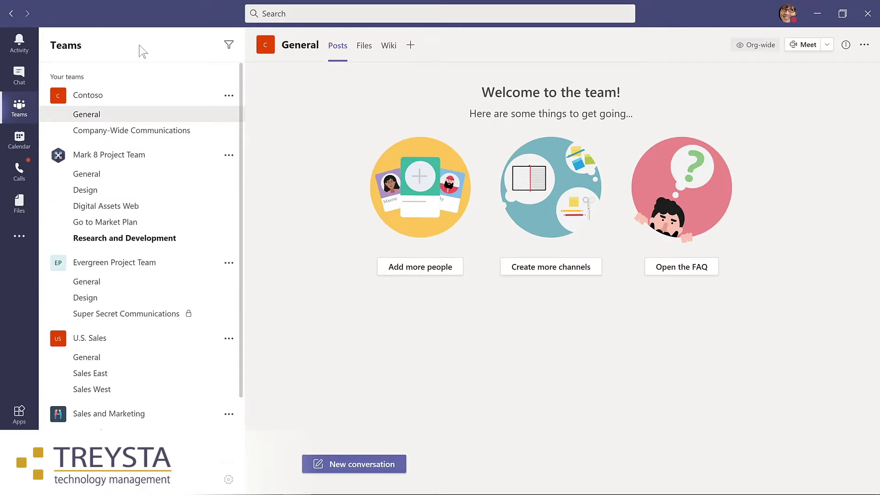
Step: Display the keyboard shortcuts list with the /keys command, and close it after viewing
{"action": "key", "text": "ctrl+e"}
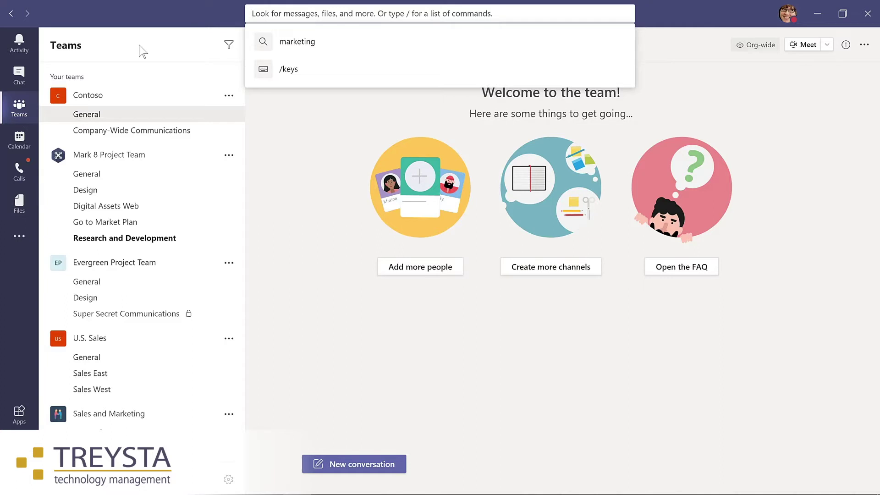
{"action": "type", "text": "/keys"}
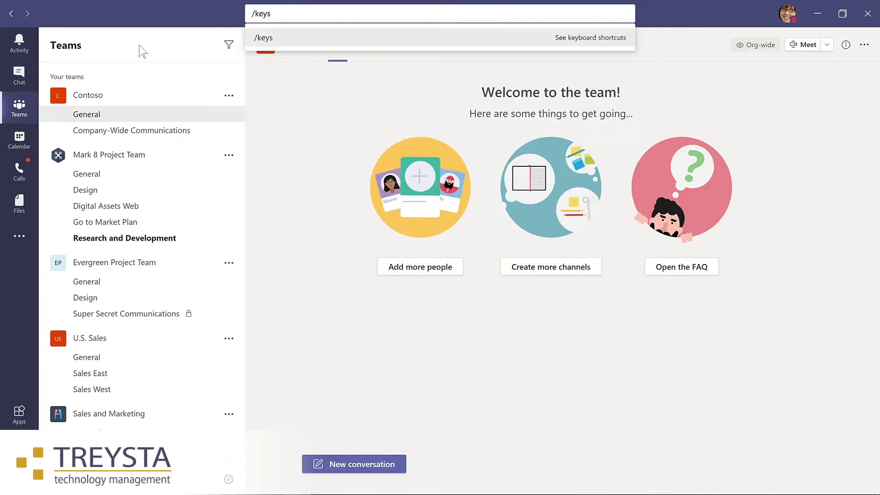
{"action": "key", "text": "Return"}
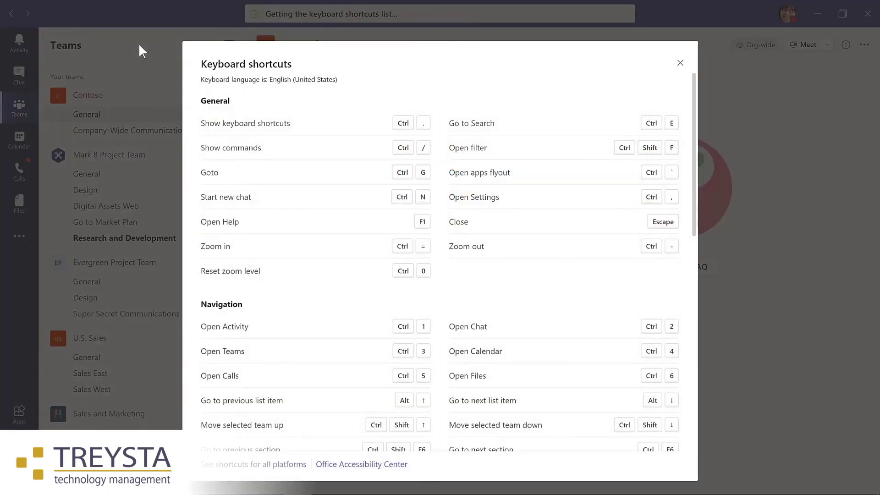
{"action": "key", "text": "Escape"}
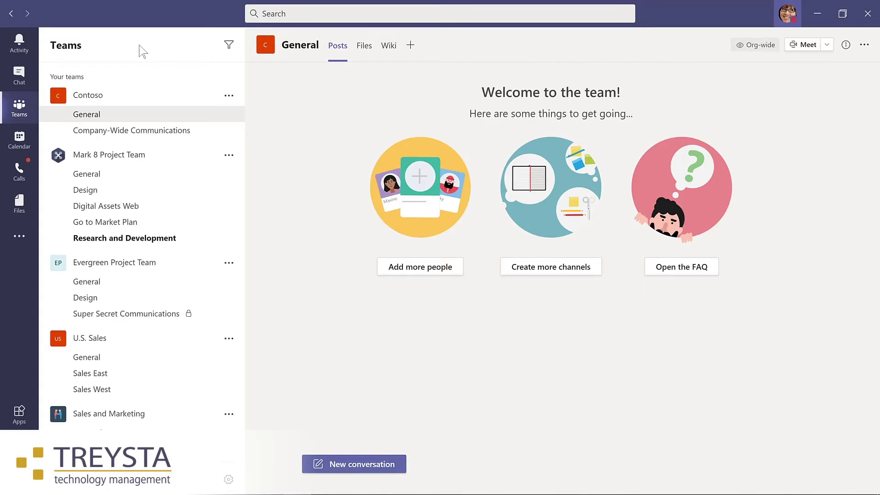
Step: Run the /whatsnew command to see what's new in Teams
{"action": "key", "text": "ctrl+slash"}
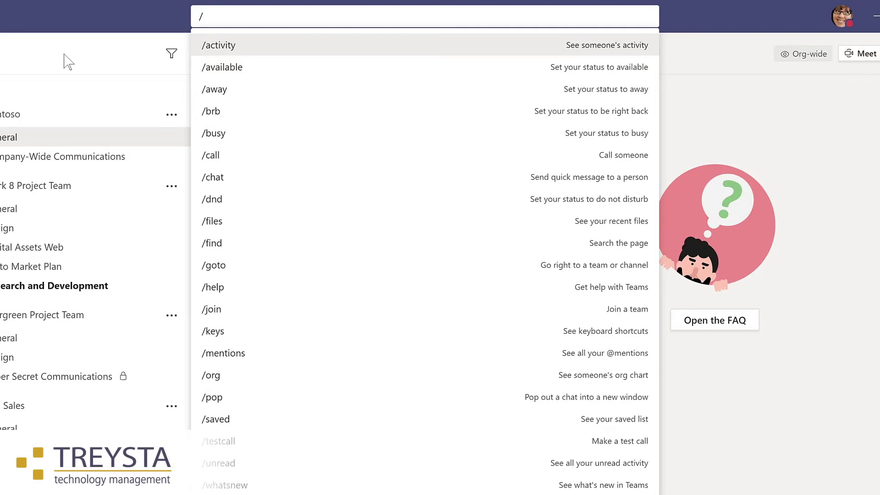
{"action": "type", "text": "what"}
{"action": "key", "text": "Return"}
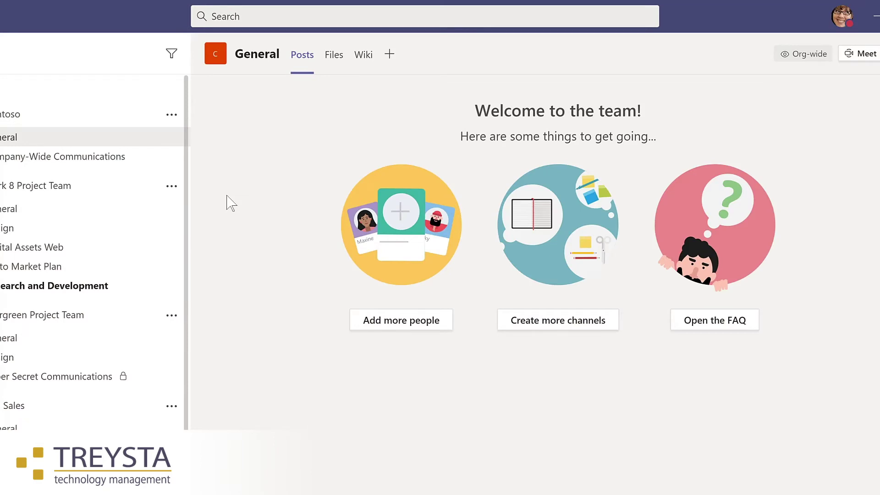
Step: Use the /files command to open the recent file Usability Testing Priorities.docx, and bring up the list of slash commands again
{"action": "type", "text": "/"}
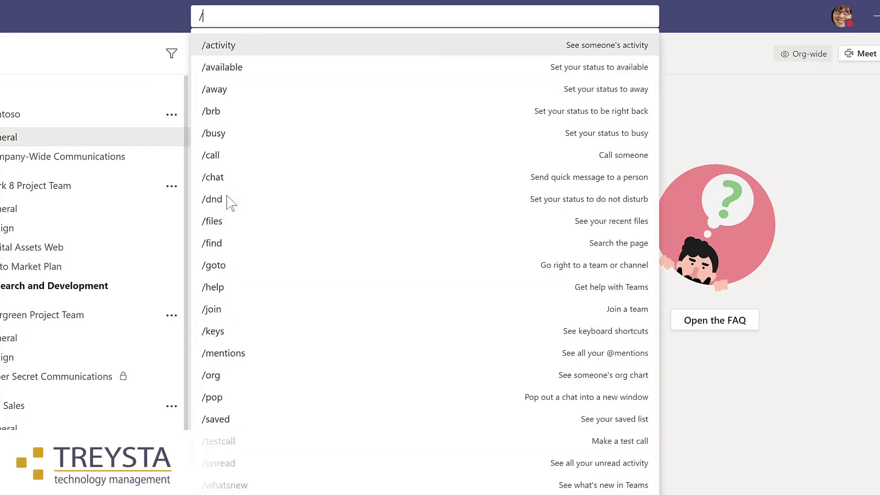
{"action": "left_click", "coordinate": [219, 219]}
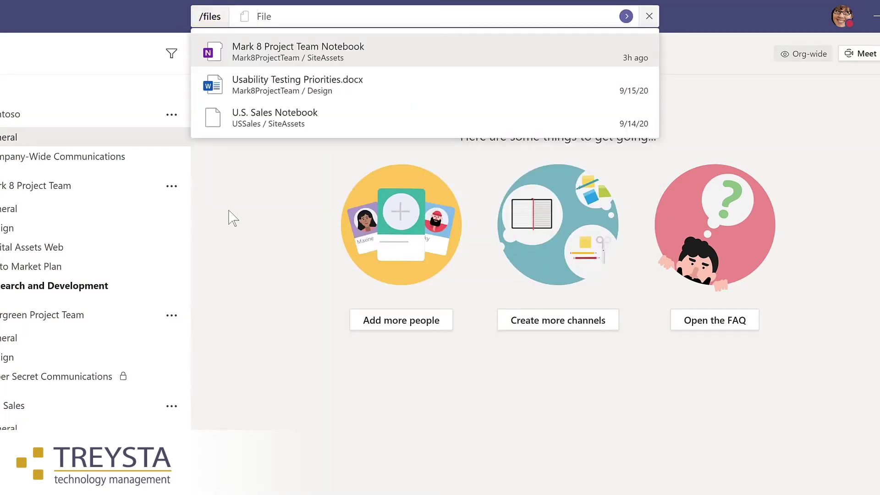
{"action": "left_click", "coordinate": [284, 90]}
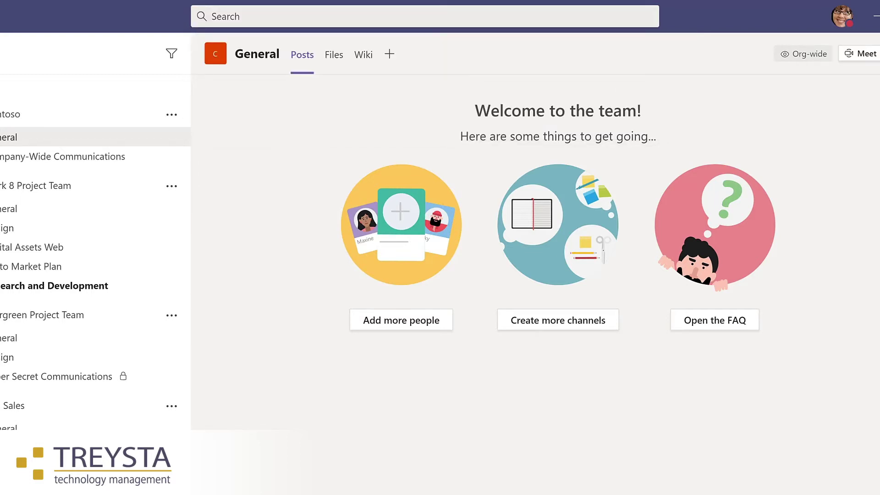
{"action": "key", "text": "ctrl+slash"}
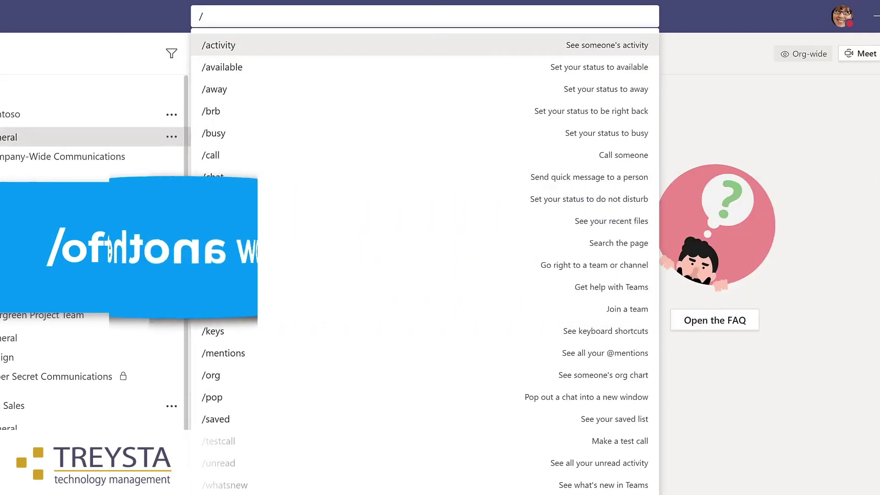
{"action": "key", "text": "Escape"}
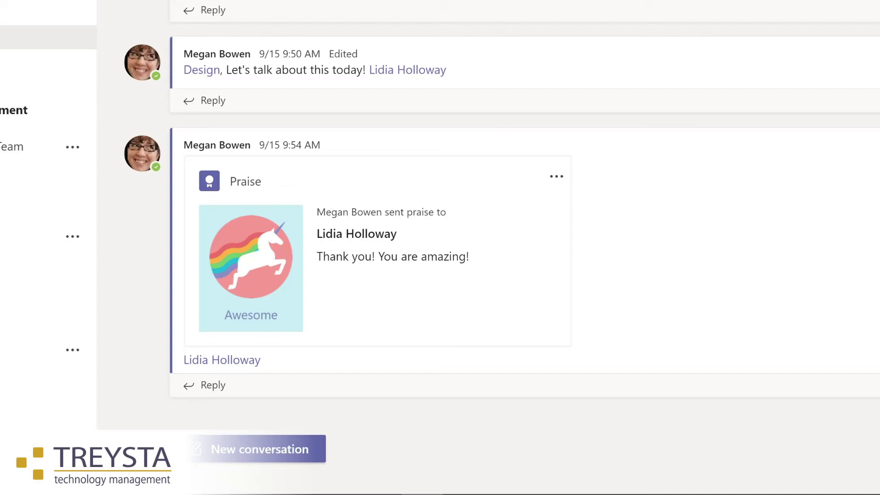
Step: Post a new conversation mentioning the praised colleague, followed by ", please share an update on your conversation with the sales team."
{"action": "left_click", "coordinate": [258, 447]}
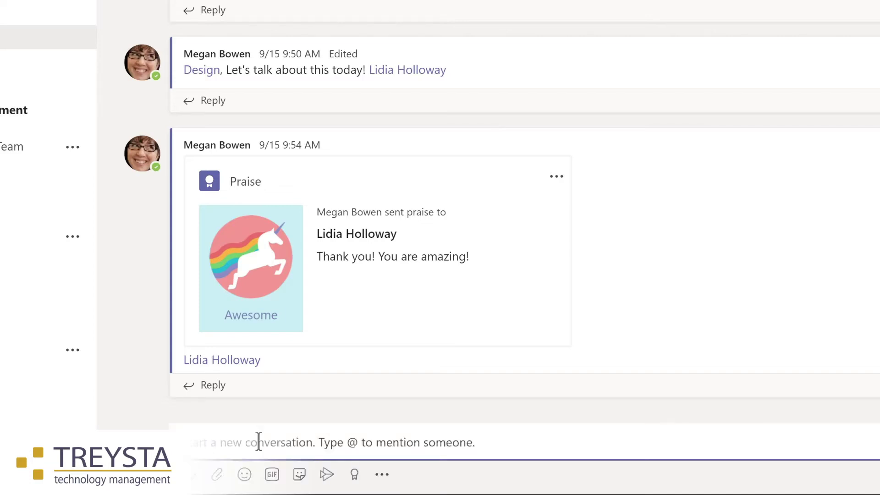
{"action": "type", "text": "@"}
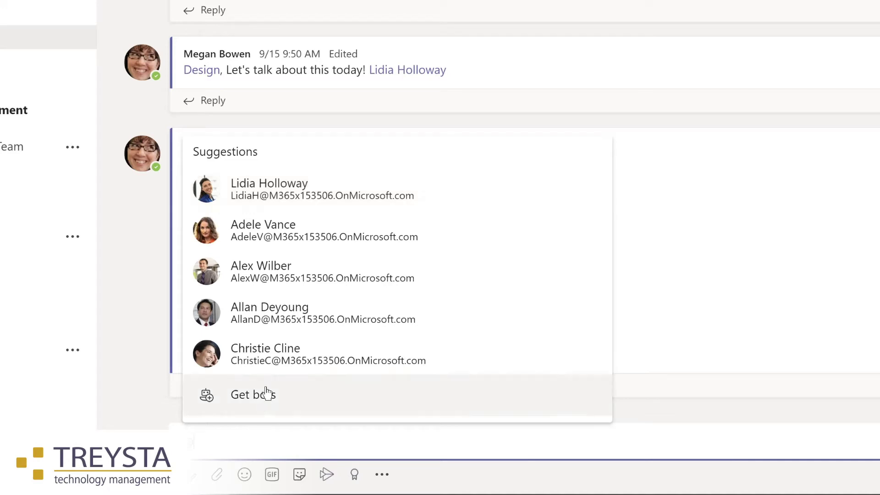
{"action": "left_click", "coordinate": [262, 198]}
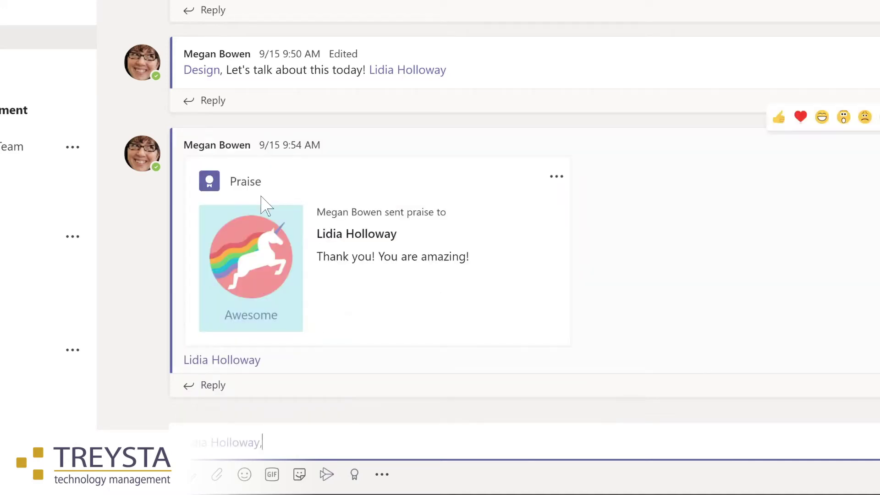
{"action": "type", "text": ", please share an update on your conversation with the sales team."}
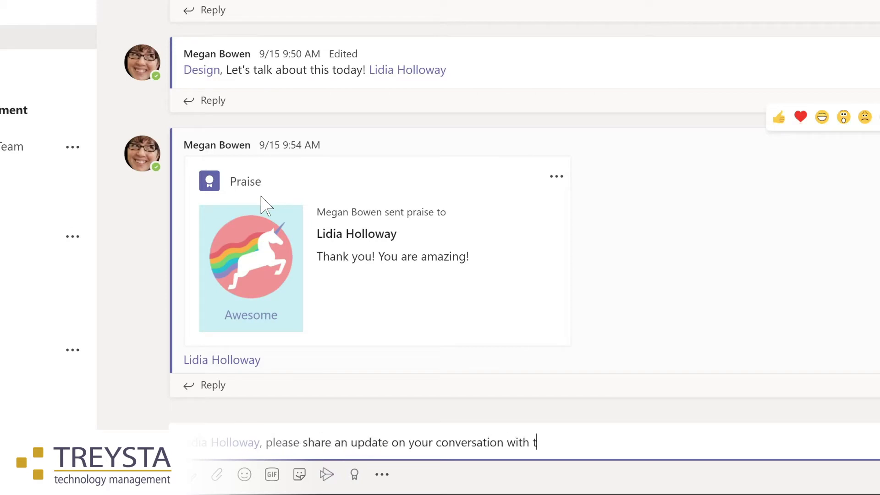
{"action": "key", "text": "Return"}
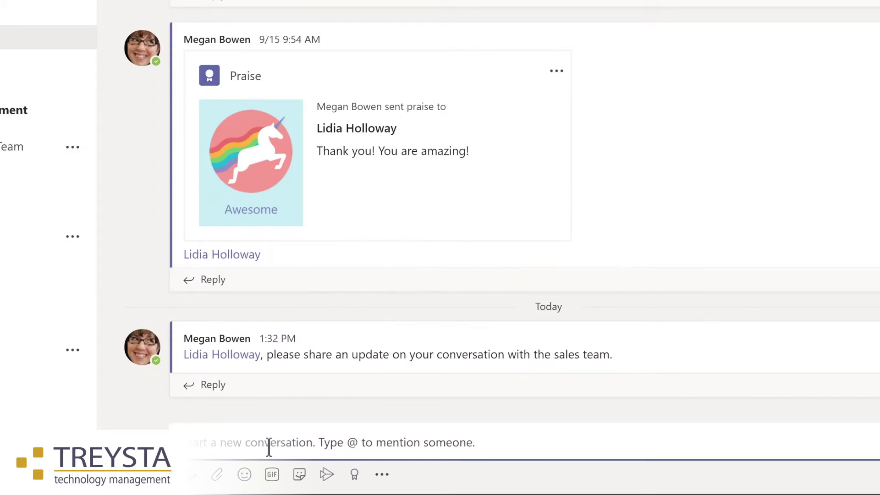
Step: Post a new conversation mentioning the Design channel, followed by ", I'm so excited about our team retreat tomorrow!"
{"action": "left_click", "coordinate": [269, 446]}
{"action": "type", "text": "@De"}
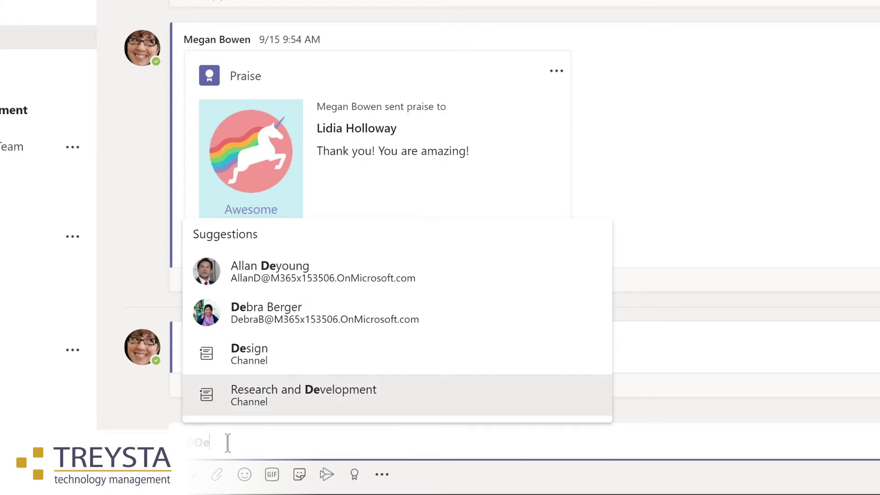
{"action": "left_click", "coordinate": [249, 353]}
{"action": "type", "text": ", I'm so excited about our team retreat tomorrow!"}
{"action": "key", "text": "Return"}
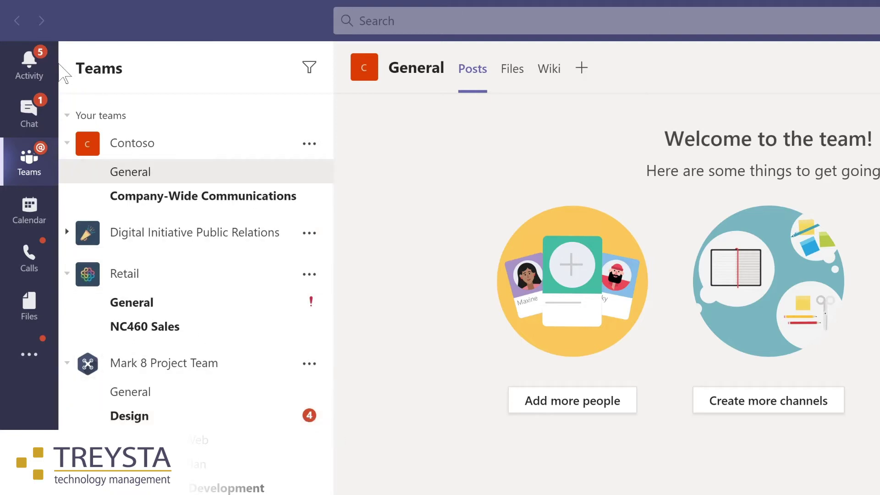
Step: From the activity feed, reply to the team retreat post with "Yay! I'm looking forward to working with the" plus a Mark 8 Project Team mention
{"action": "left_click", "coordinate": [32, 64]}
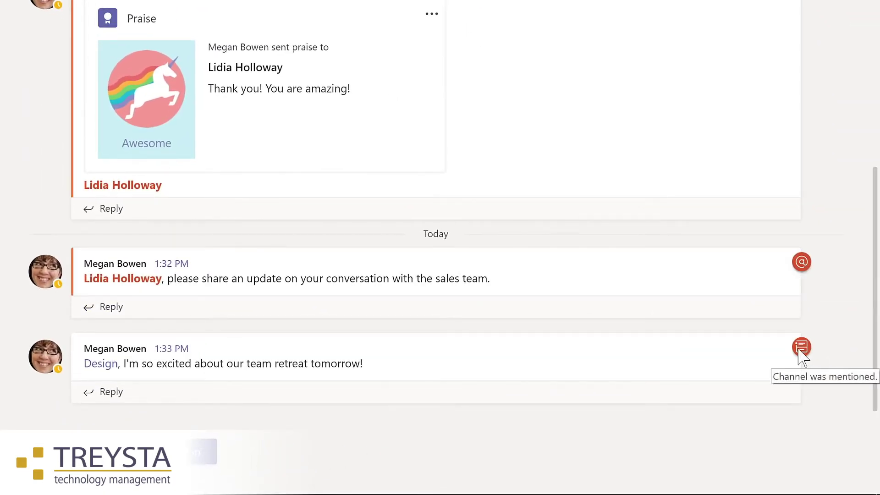
{"action": "left_click", "coordinate": [103, 397]}
{"action": "type", "text": "Ya"}
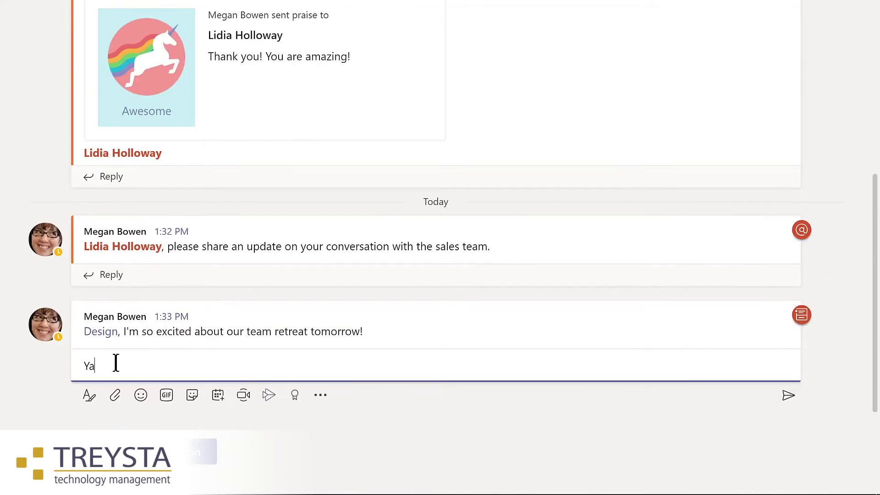
{"action": "type", "text": "y! I'm looking forward to working with the @m"}
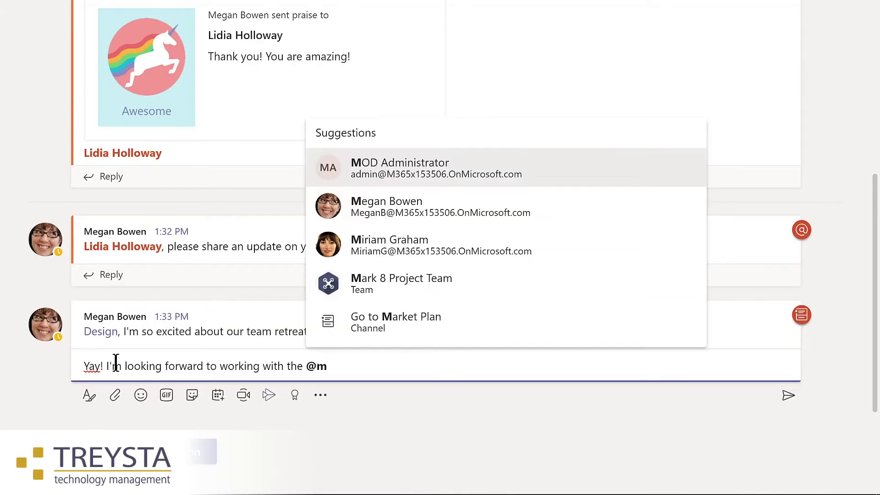
{"action": "left_click", "coordinate": [399, 281]}
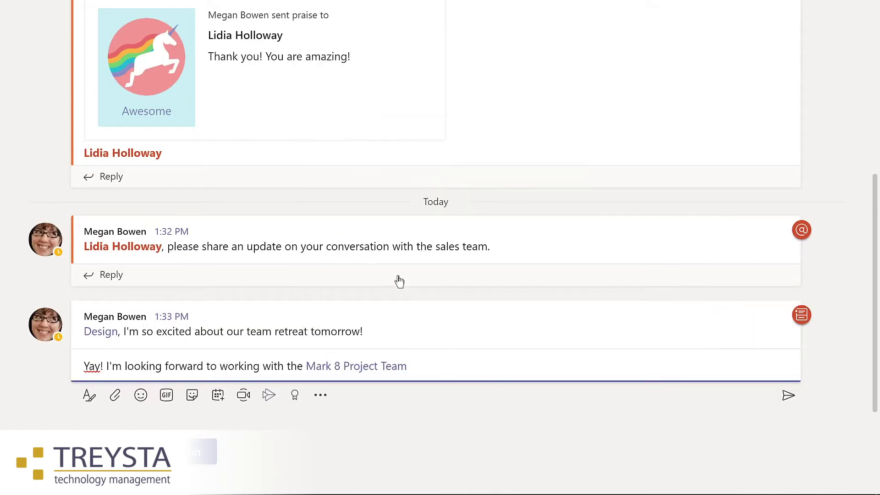
{"action": "key", "text": "Return"}
{"action": "mouse_move", "coordinate": [805, 328]}
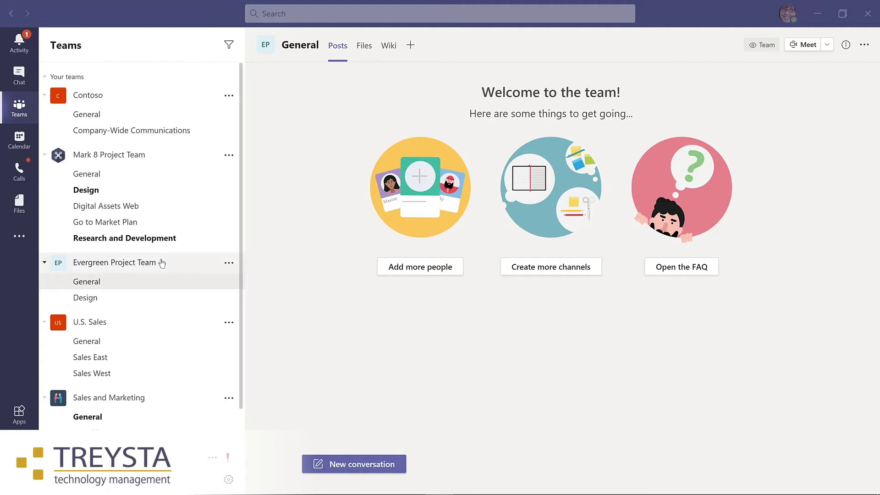
Step: Edit the Evergreen Project Team and rename it "Evergreen LMS Project Team"
{"action": "left_click", "coordinate": [228, 265]}
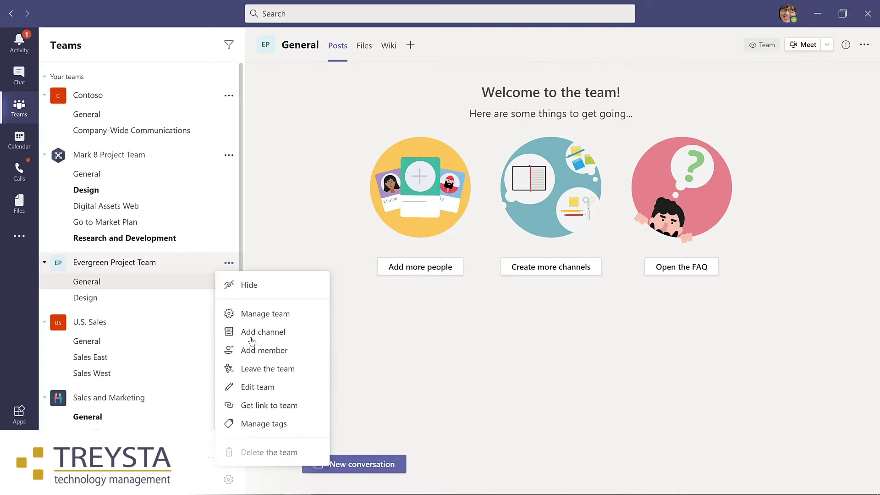
{"action": "left_click", "coordinate": [250, 389]}
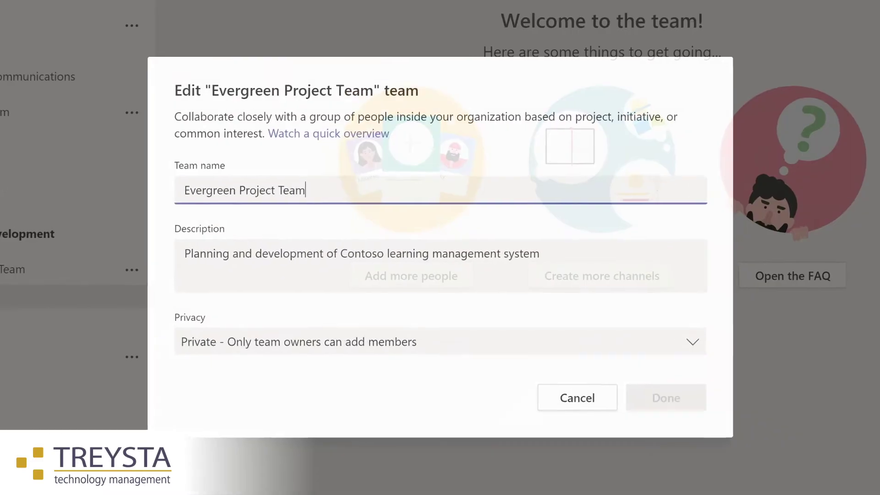
{"action": "left_click", "coordinate": [234, 188]}
{"action": "type", "text": "LMS Project Team"}
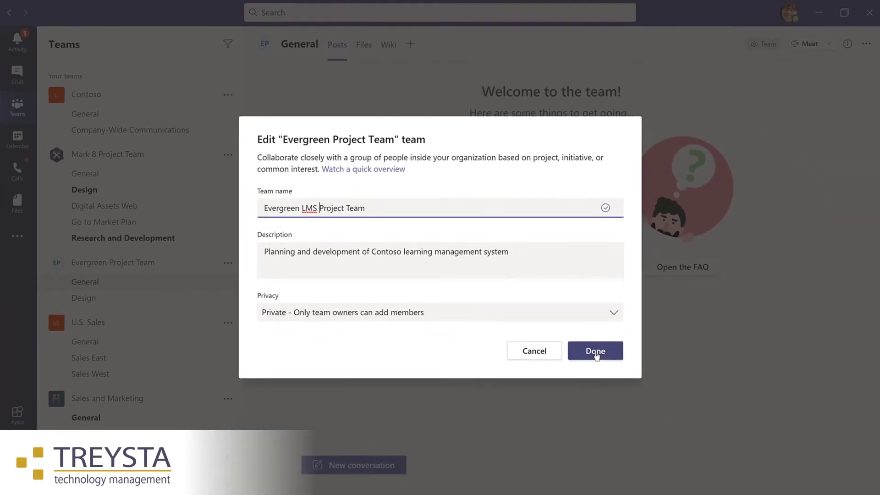
{"action": "left_click", "coordinate": [643, 388]}
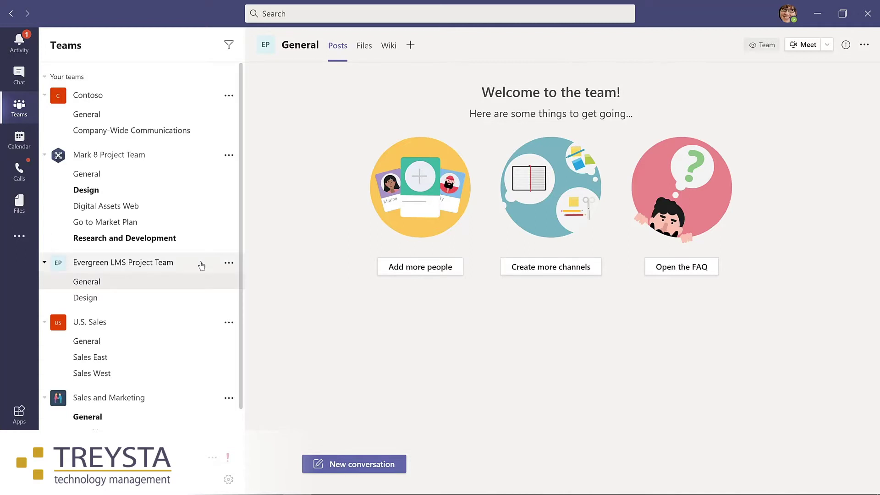
Step: Manage the Evergreen LMS Project Team and add the product manager to it as a new member
{"action": "left_click", "coordinate": [228, 263]}
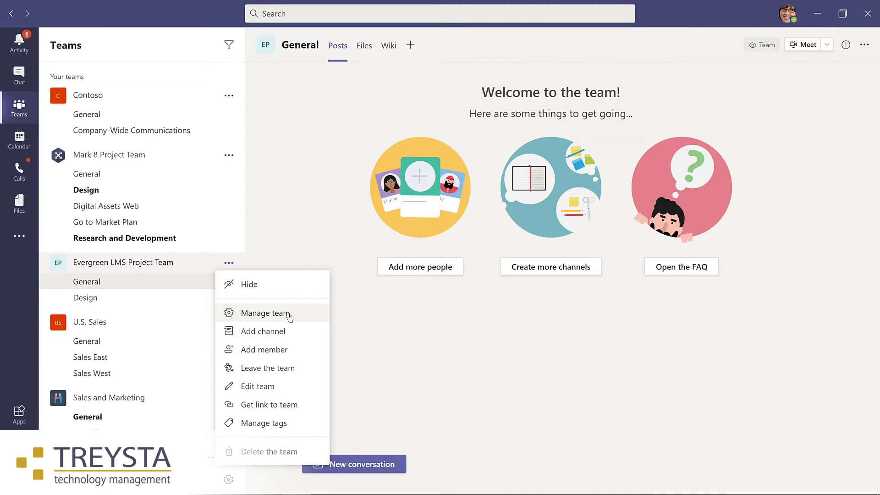
{"action": "left_click", "coordinate": [288, 315]}
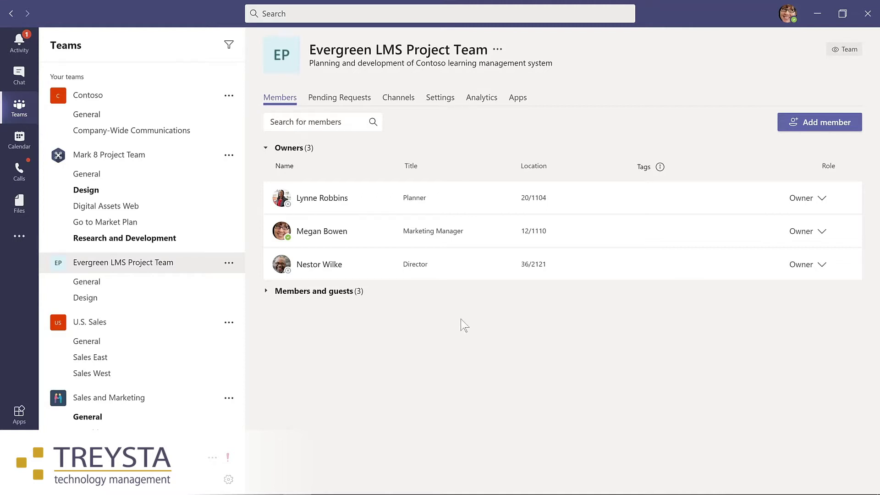
{"action": "left_click", "coordinate": [819, 122]}
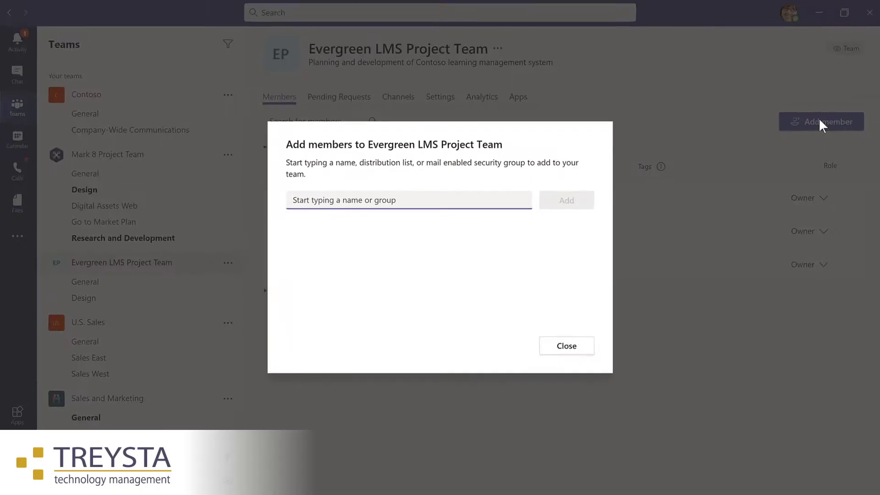
{"action": "type", "text": "l"}
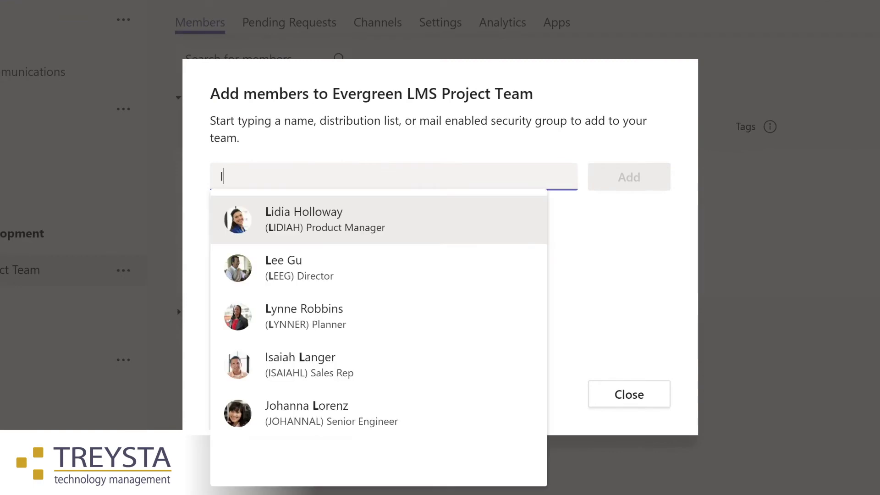
{"action": "type", "text": "id"}
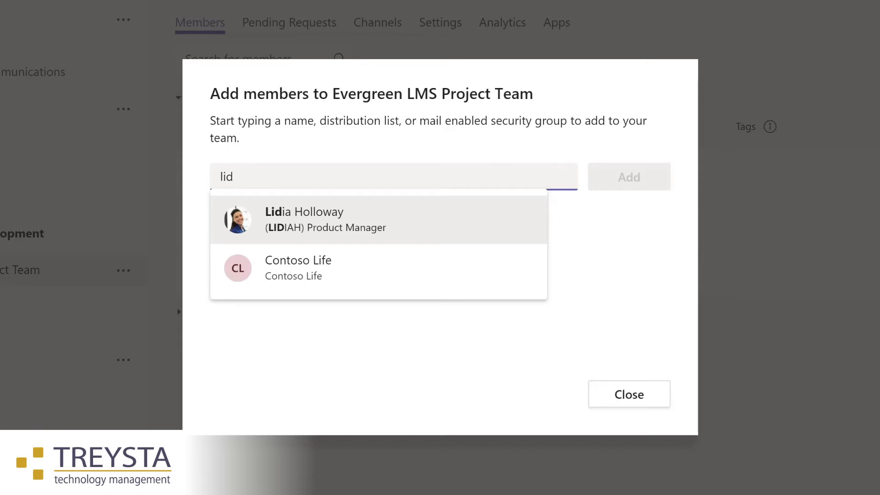
{"action": "left_click", "coordinate": [322, 218]}
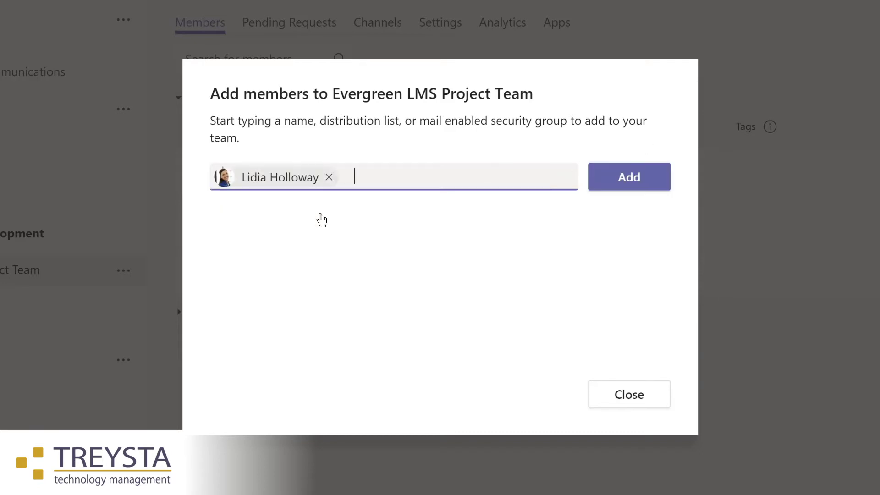
{"action": "left_click", "coordinate": [620, 182]}
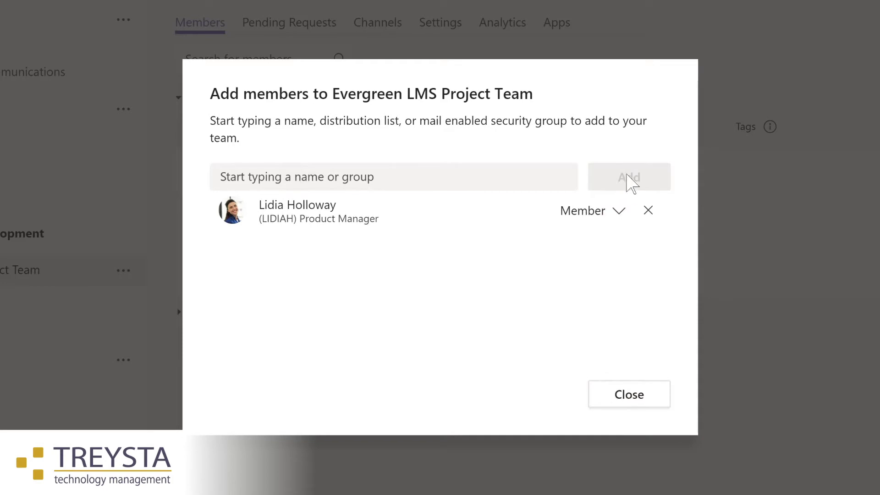
Step: Change the newly added product manager's team role to Owner and finish adding members
{"action": "left_click", "coordinate": [617, 212]}
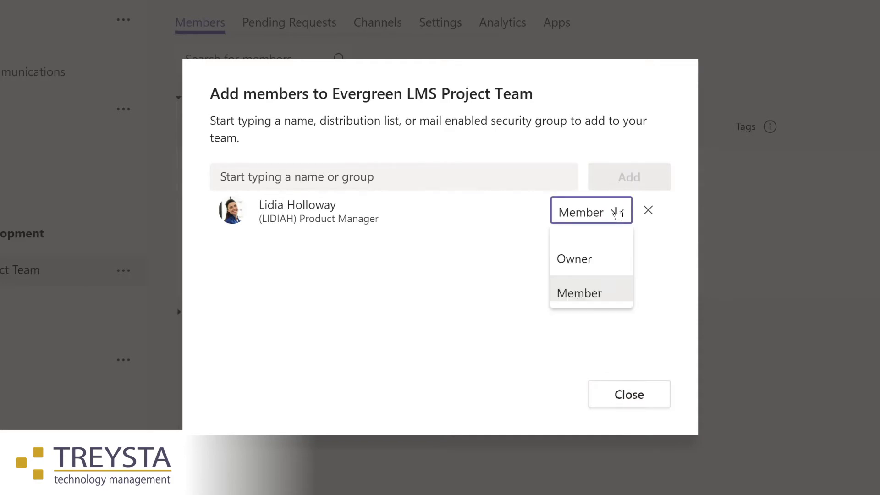
{"action": "left_click", "coordinate": [582, 258]}
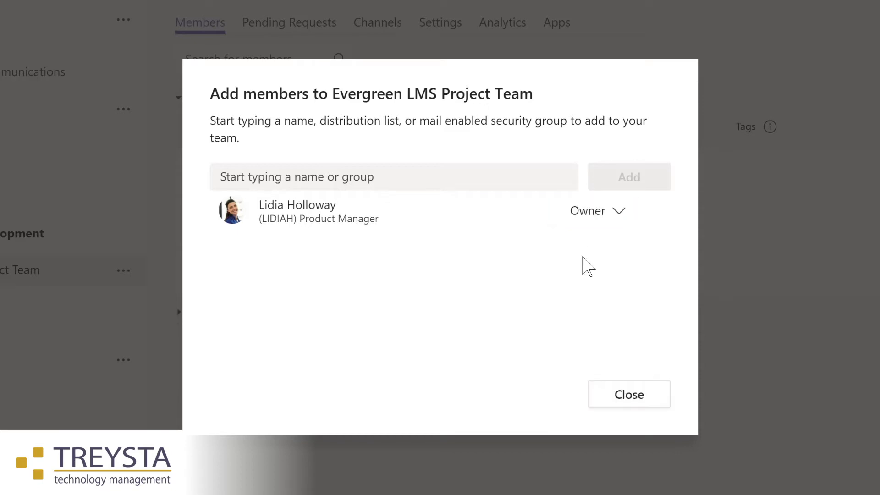
{"action": "left_click", "coordinate": [628, 395]}
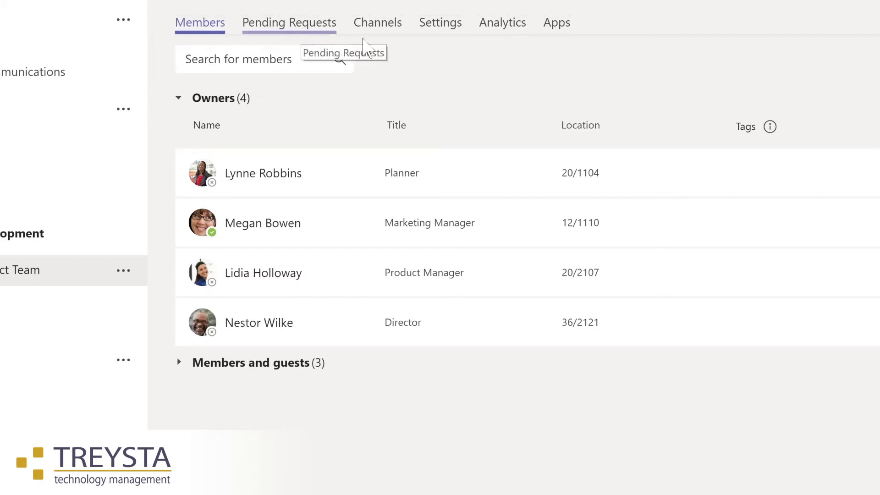
Step: In the Evergreen LMS Project Team's settings, upload the round forest image as the team picture and save it
{"action": "left_click", "coordinate": [378, 27]}
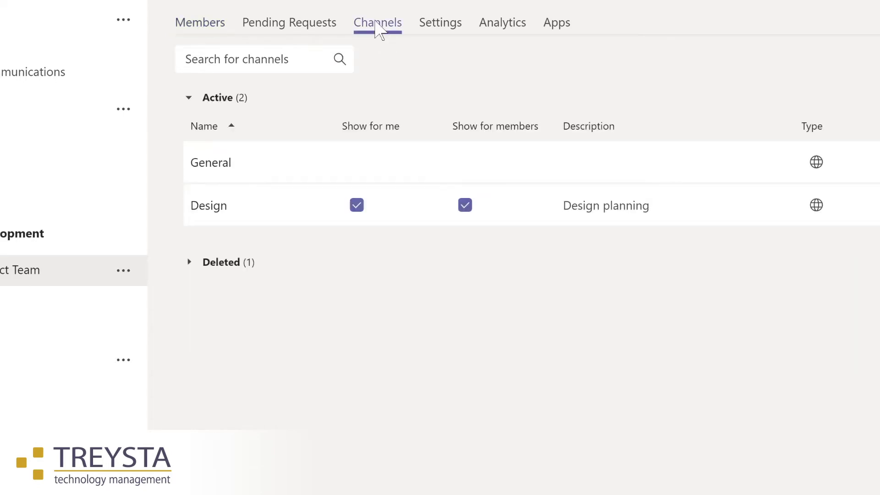
{"action": "left_click", "coordinate": [436, 26]}
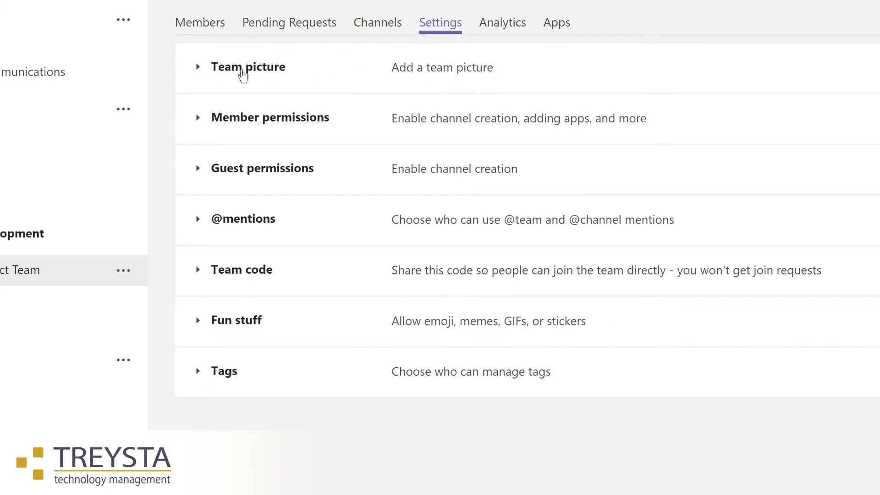
{"action": "left_click", "coordinate": [242, 75]}
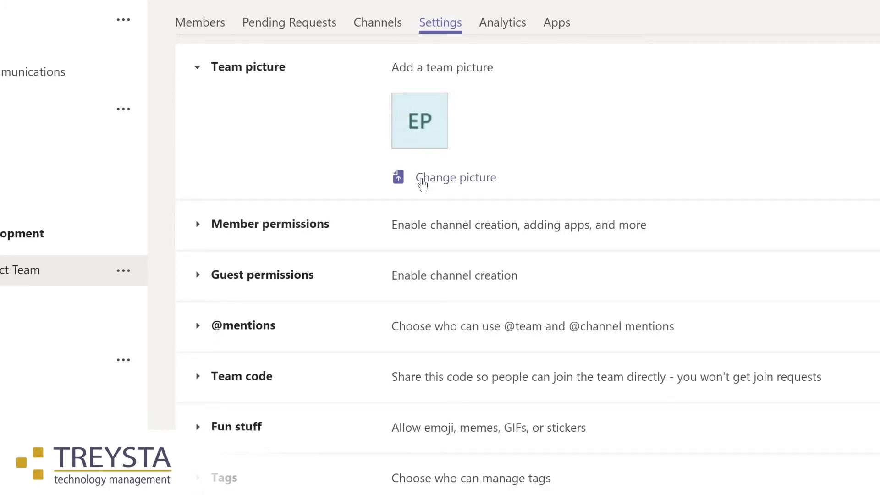
{"action": "left_click", "coordinate": [422, 183]}
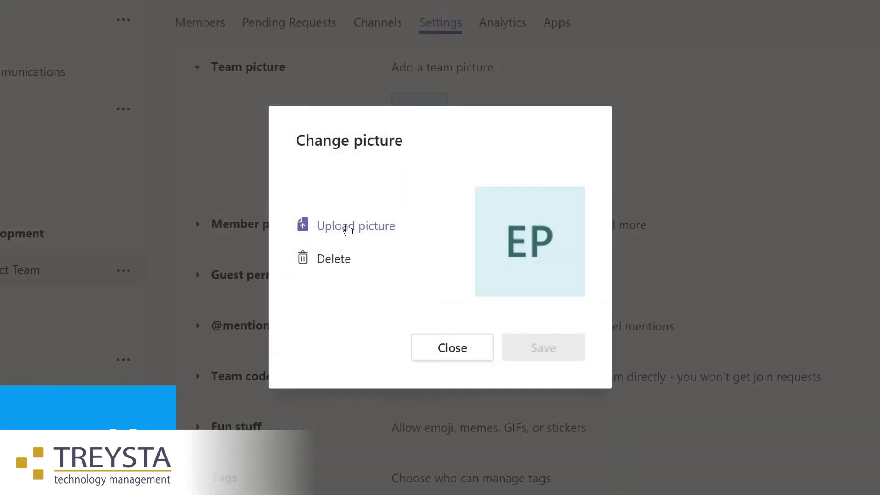
{"action": "left_click", "coordinate": [348, 229]}
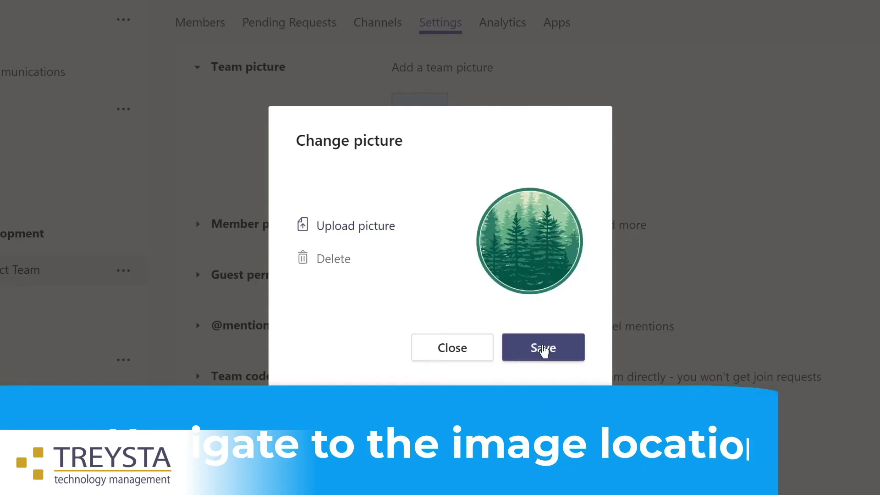
{"action": "left_click", "coordinate": [543, 349]}
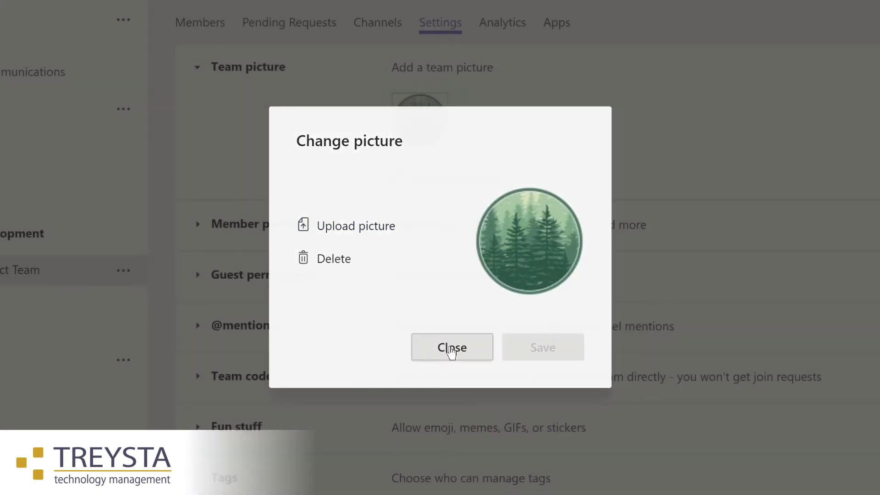
{"action": "left_click", "coordinate": [451, 348]}
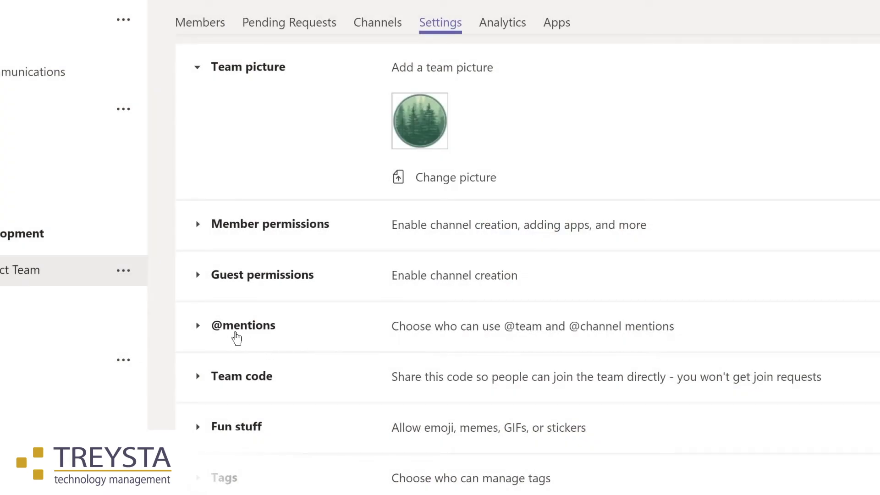
{"action": "left_click", "coordinate": [236, 327]}
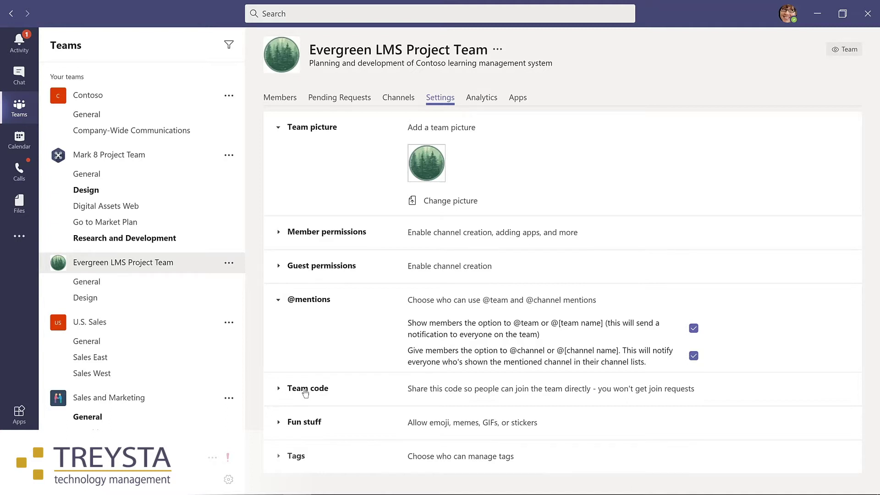
{"action": "left_click", "coordinate": [308, 424]}
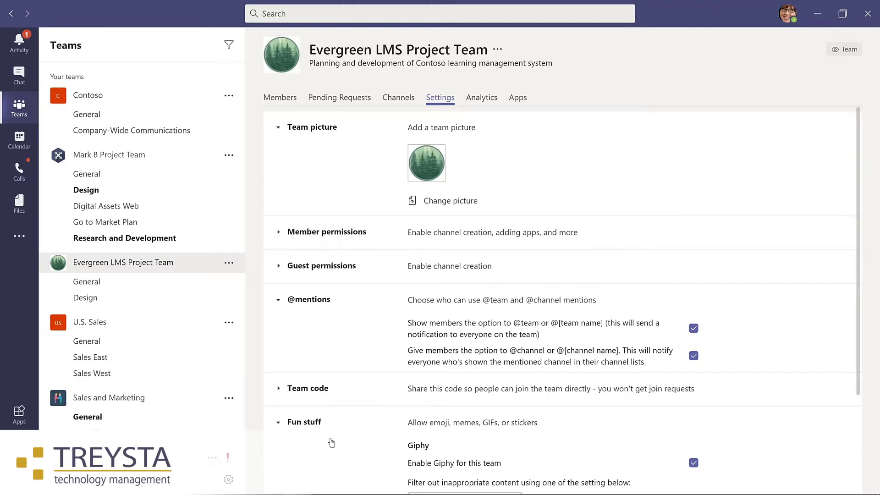
{"action": "scroll", "coordinate": [334, 444], "scroll_direction": "down", "scroll_amount": 2}
{"action": "scroll", "coordinate": [334, 444], "scroll_direction": "down", "scroll_amount": 3}
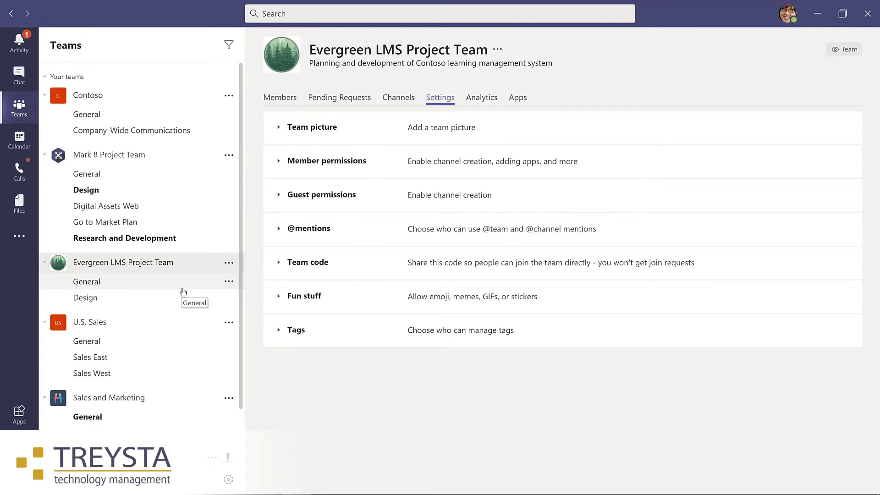
Step: Hide the Retail team from the teams list, and show it again from the hidden teams
{"action": "scroll", "coordinate": [183, 293], "scroll_direction": "down", "scroll_amount": 2}
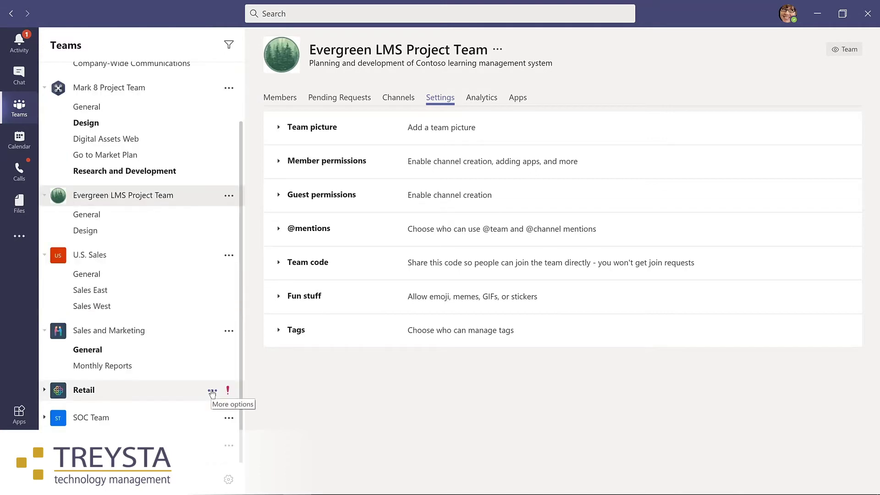
{"action": "left_click", "coordinate": [212, 391]}
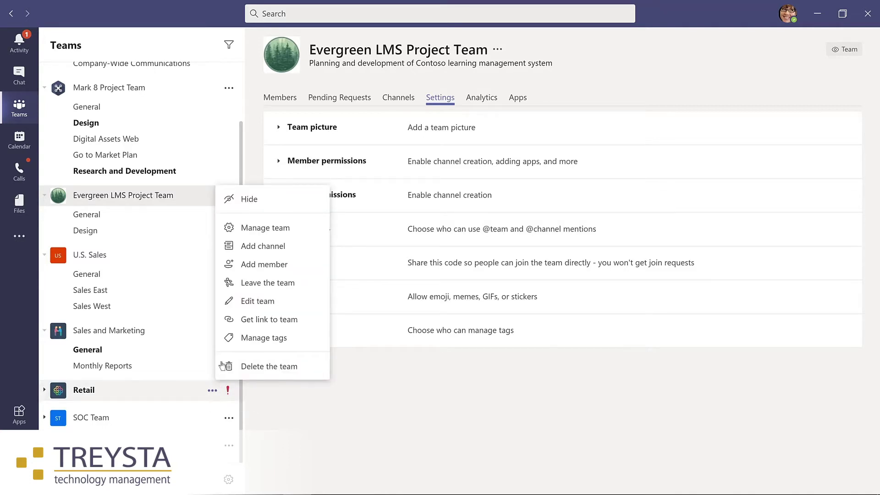
{"action": "left_click", "coordinate": [248, 200]}
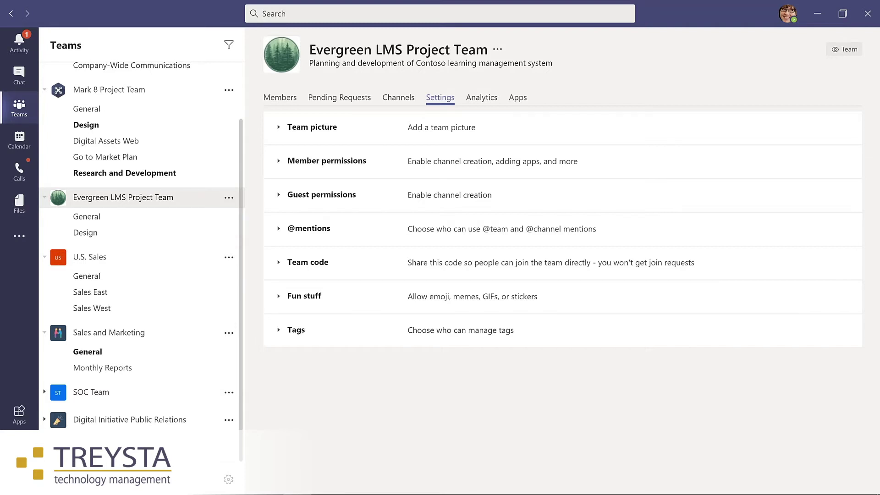
{"action": "scroll", "coordinate": [142, 261], "scroll_direction": "down", "scroll_amount": 1}
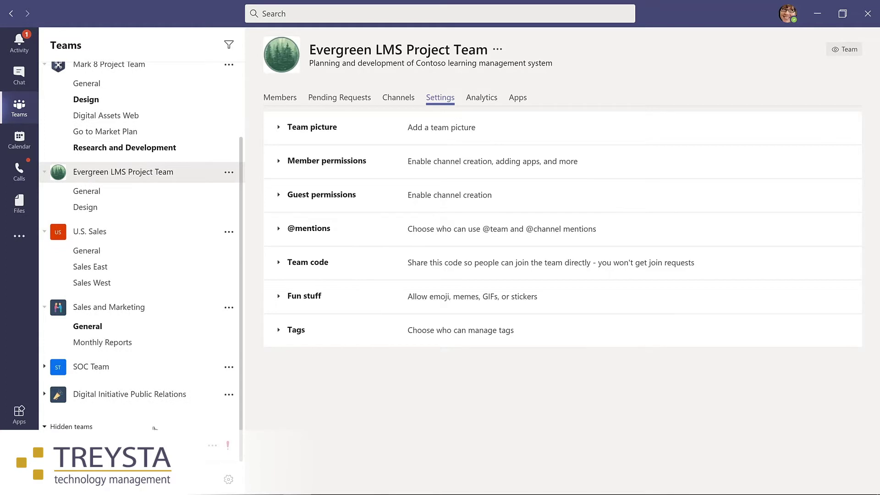
{"action": "left_click", "coordinate": [213, 448]}
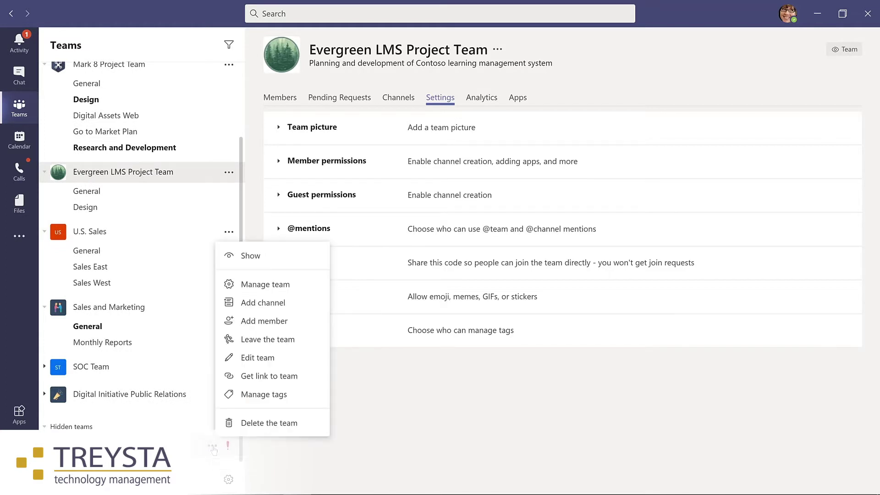
{"action": "left_click", "coordinate": [249, 256]}
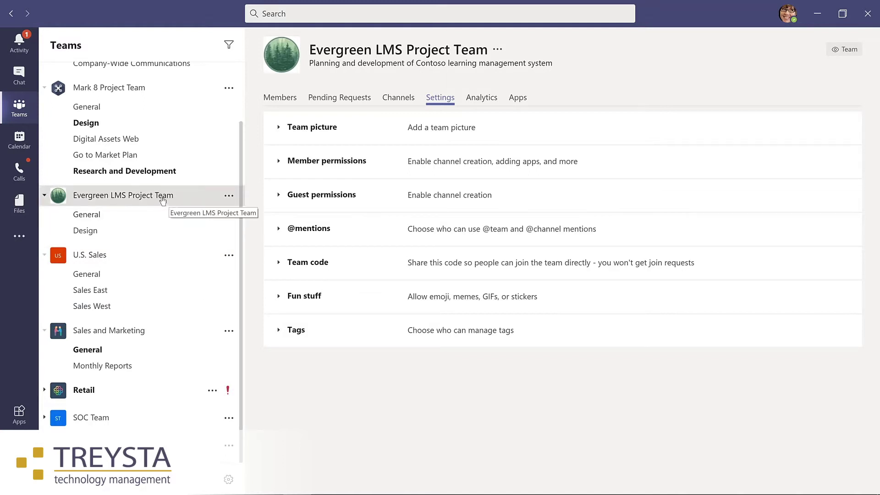
Step: Move the Evergreen LMS Project Team above the Mark 8 Project Team in the teams list
{"action": "left_click_drag", "start_coordinate": [163, 200], "coordinate": [156, 108]}
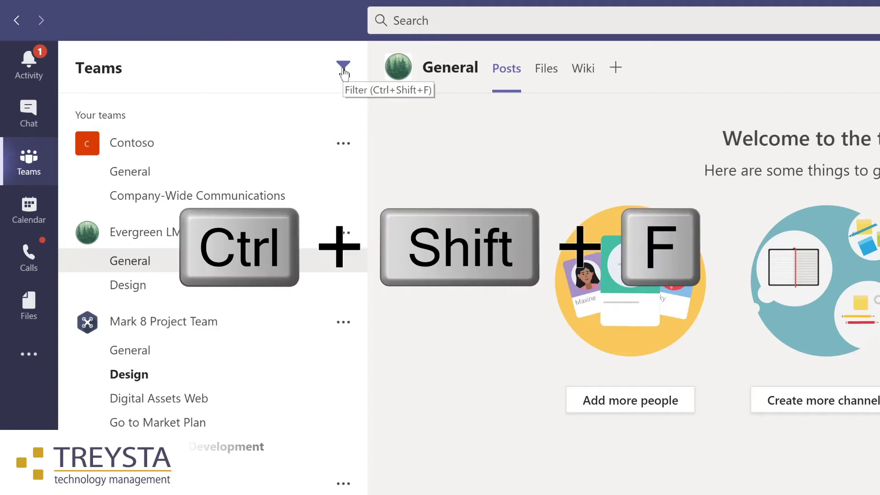
Step: Filter the teams and channels list by "marketing" and by "project"
{"action": "key", "text": "ctrl+shift+f"}
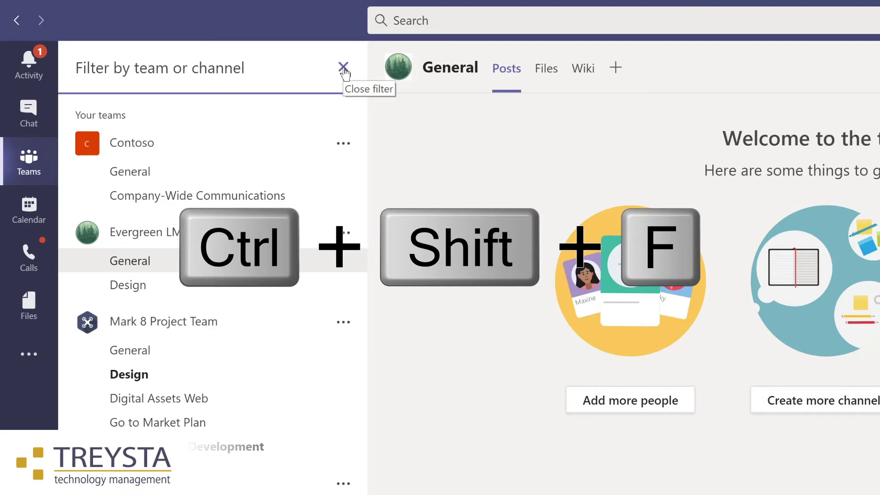
{"action": "type", "text": "marketing"}
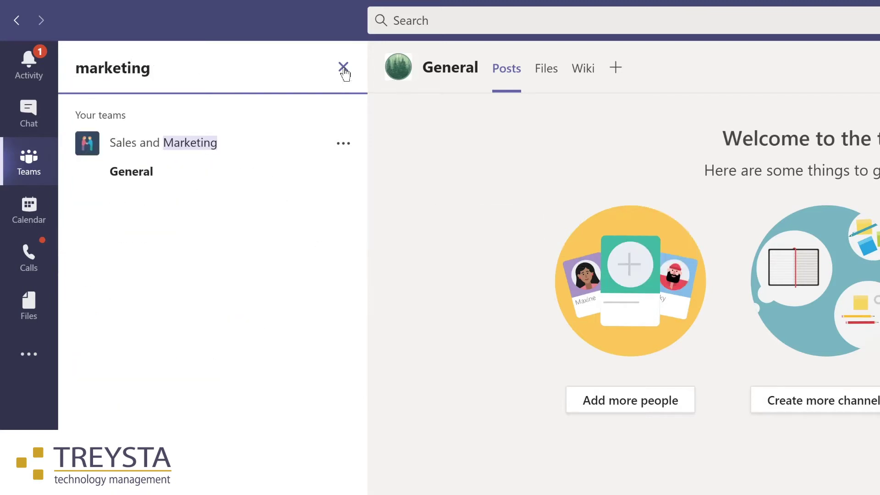
{"action": "key", "text": "ctrl+a"}
{"action": "type", "text": "proj"}
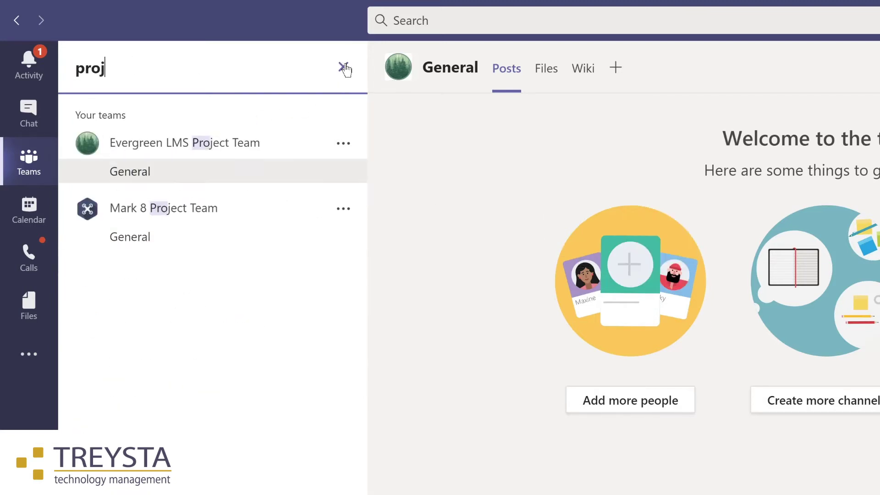
{"action": "type", "text": "ect"}
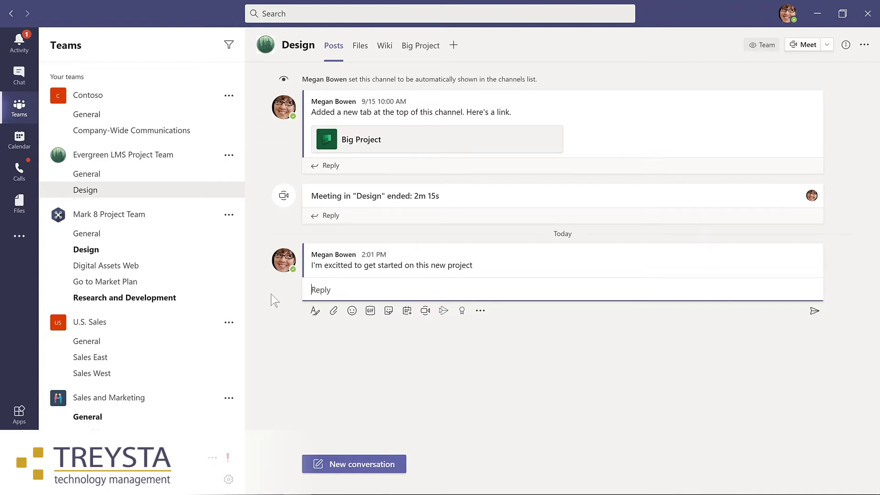
Step: Open today's post in the Design channel for editing and correct "excitted" to "excited"
{"action": "mouse_move", "coordinate": [361, 268]}
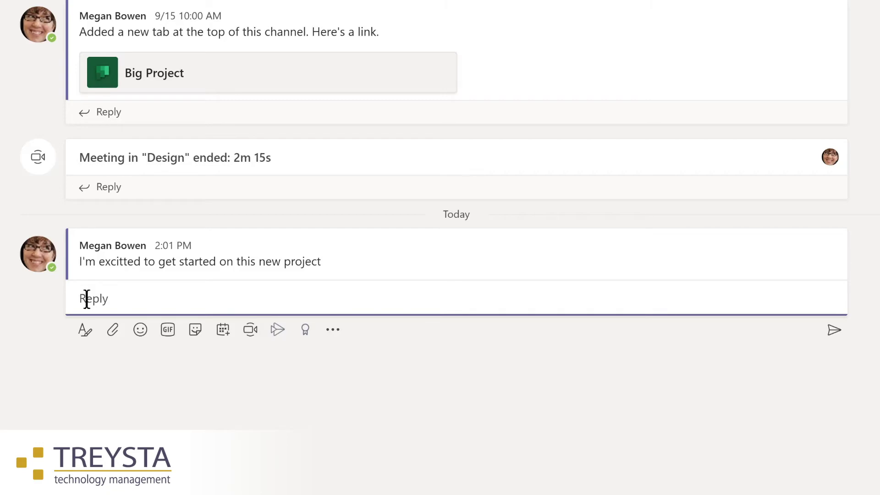
{"action": "left_click", "coordinate": [290, 256]}
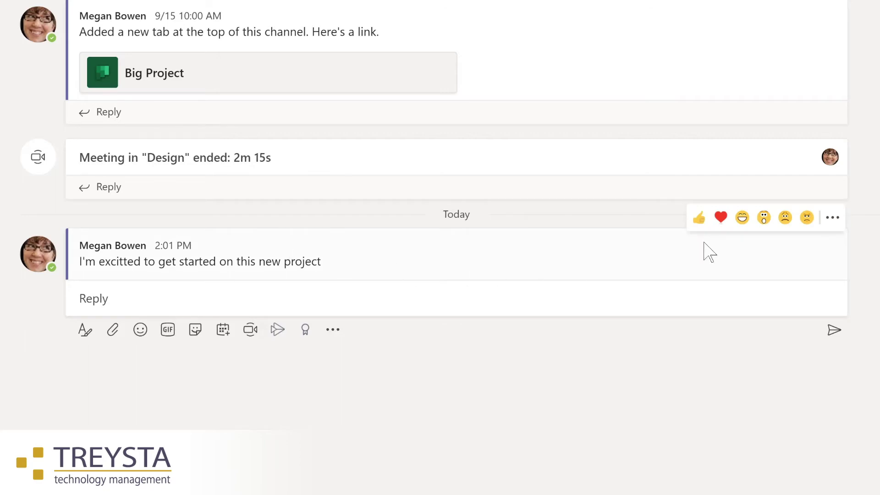
{"action": "left_click", "coordinate": [832, 219]}
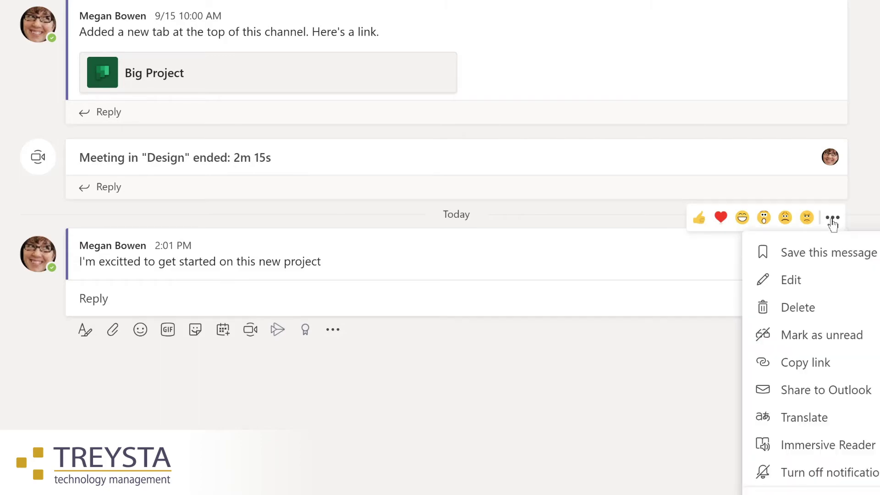
{"action": "left_click", "coordinate": [817, 281]}
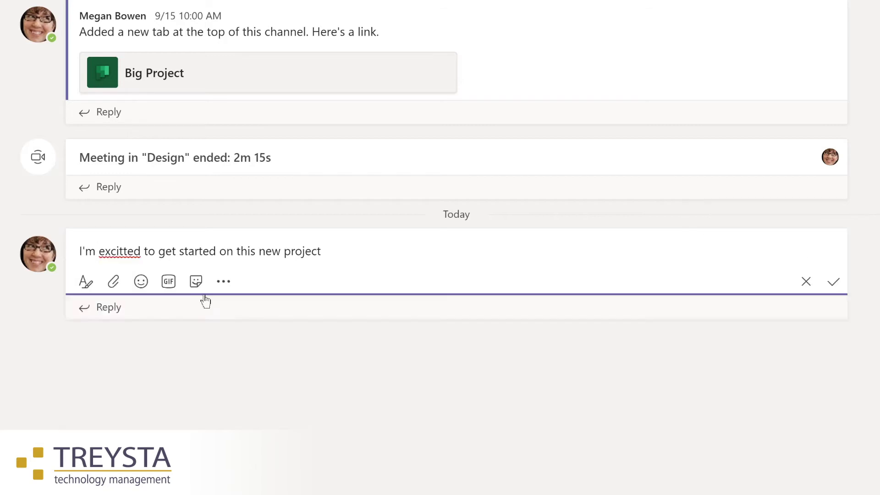
{"action": "left_click", "coordinate": [120, 251]}
{"action": "key", "text": "Delete"}
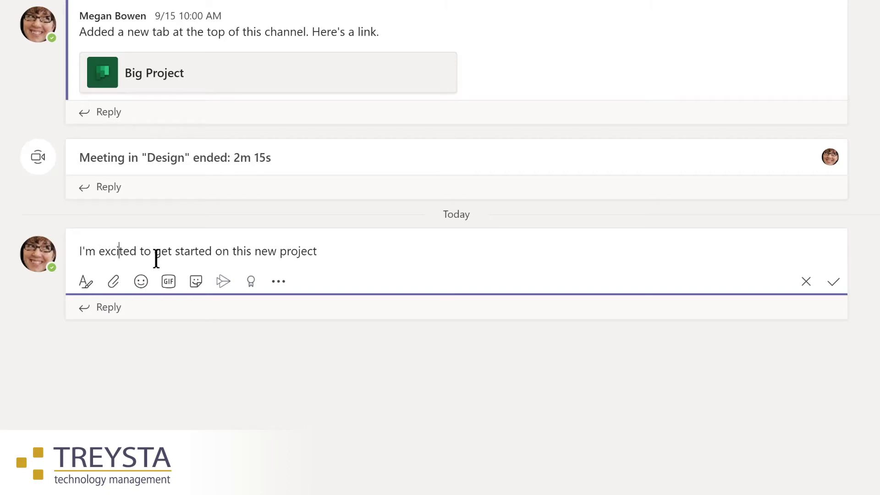
{"action": "key", "text": "Home"}
{"action": "type", "text": "@"}
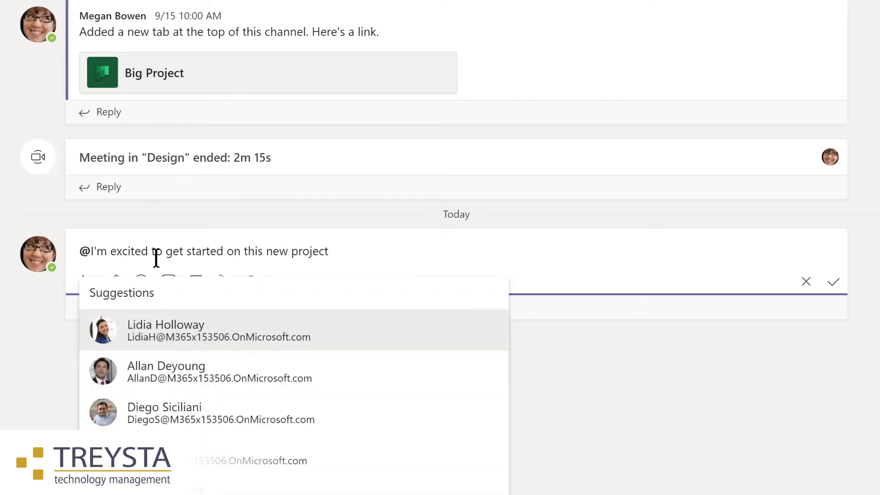
{"action": "type", "text": "de"}
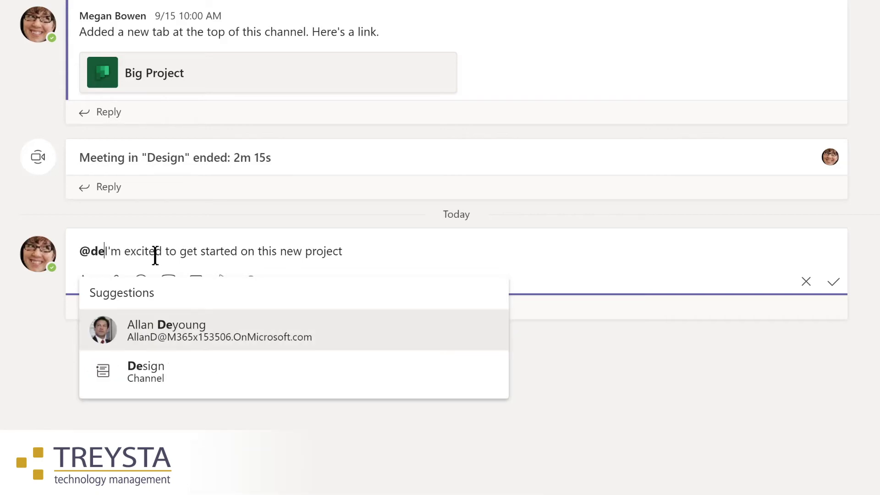
{"action": "left_click", "coordinate": [138, 382]}
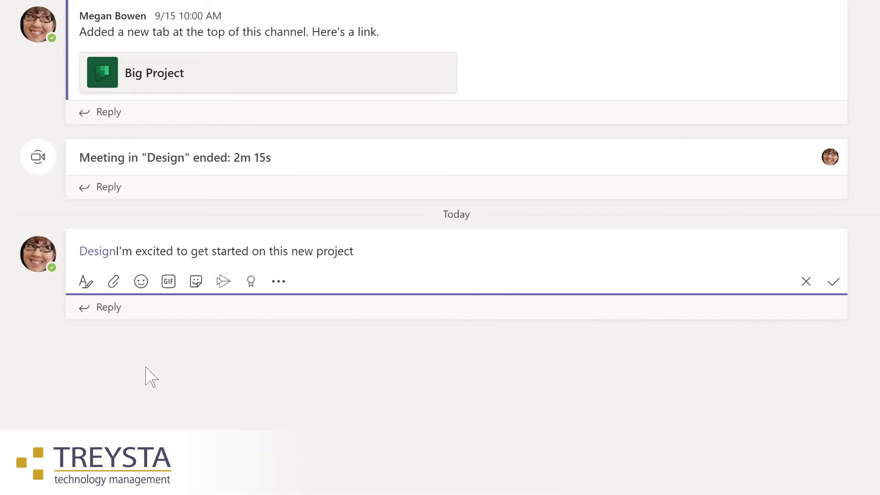
{"action": "type", "text": ","}
Step: Add "LMS" before "project" and an exclamation mark at the end of the post, and save the edited message
{"action": "left_click", "coordinate": [334, 254]}
{"action": "type", "text": "LMS"}
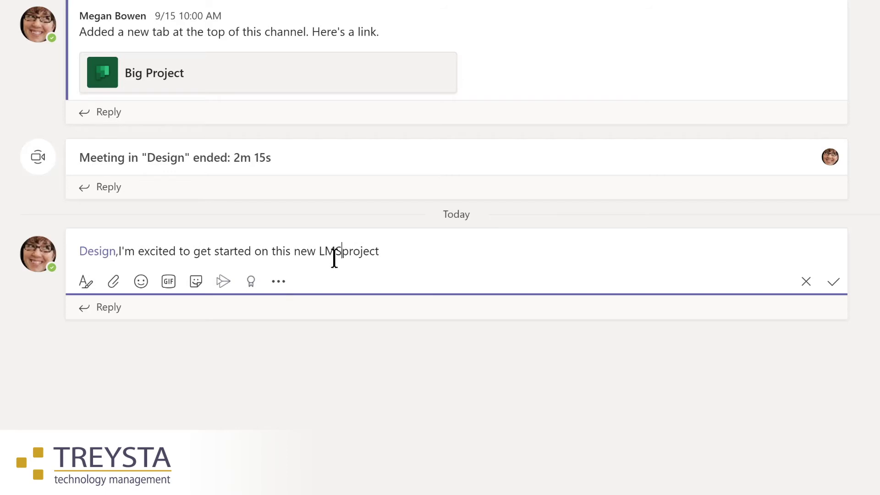
{"action": "key", "text": "End"}
{"action": "type", "text": "!"}
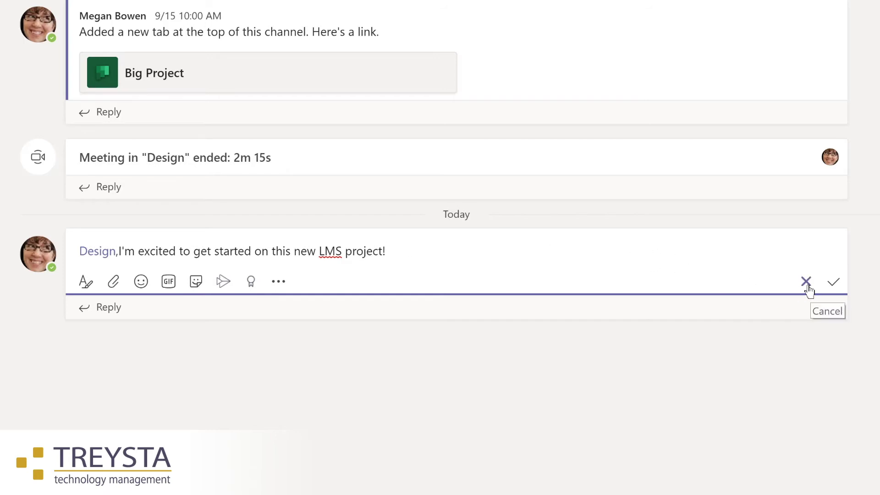
{"action": "left_click", "coordinate": [834, 284]}
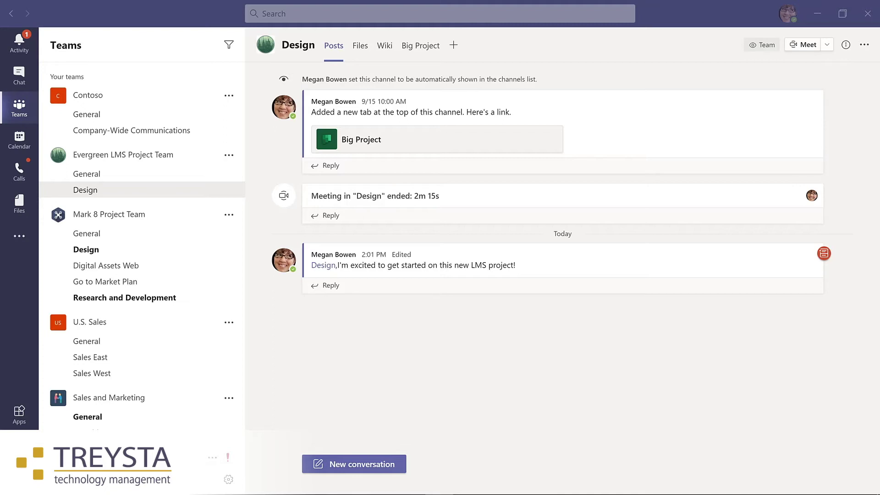
Step: Create a private channel named "Budget and Financials" in the Evergreen LMS Project Team
{"action": "left_click", "coordinate": [228, 156]}
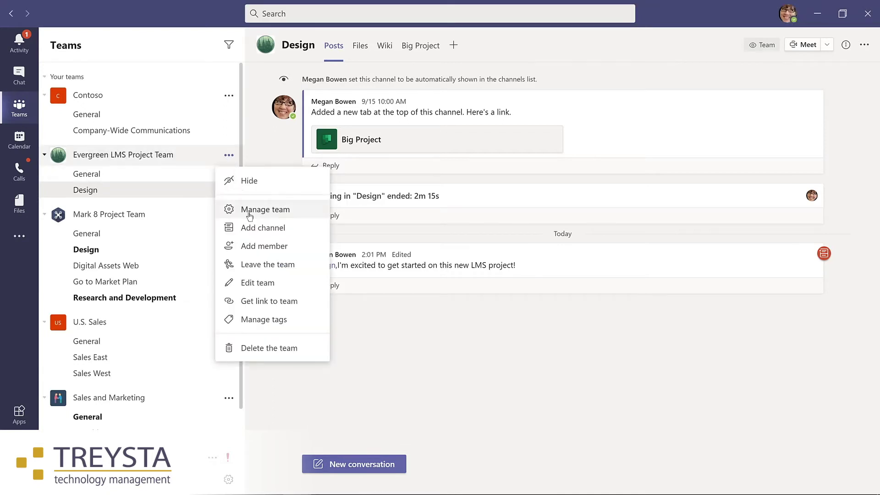
{"action": "left_click", "coordinate": [255, 229]}
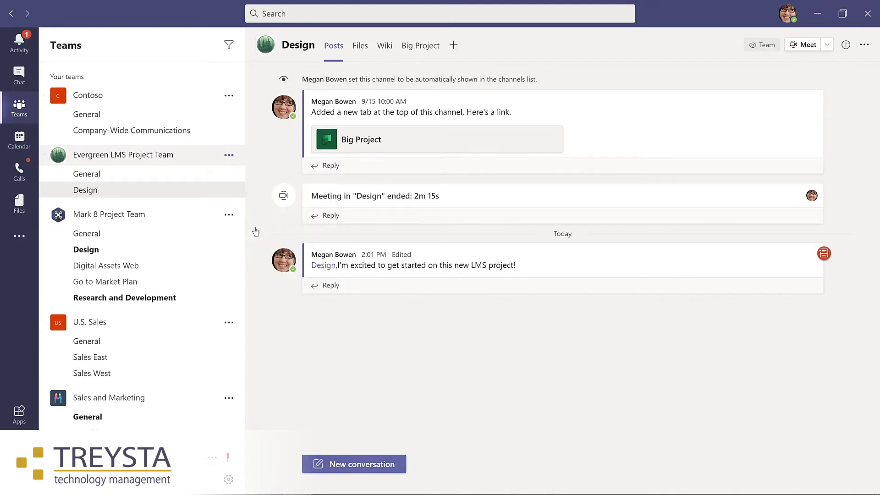
{"action": "type", "text": "Budget and Financials"}
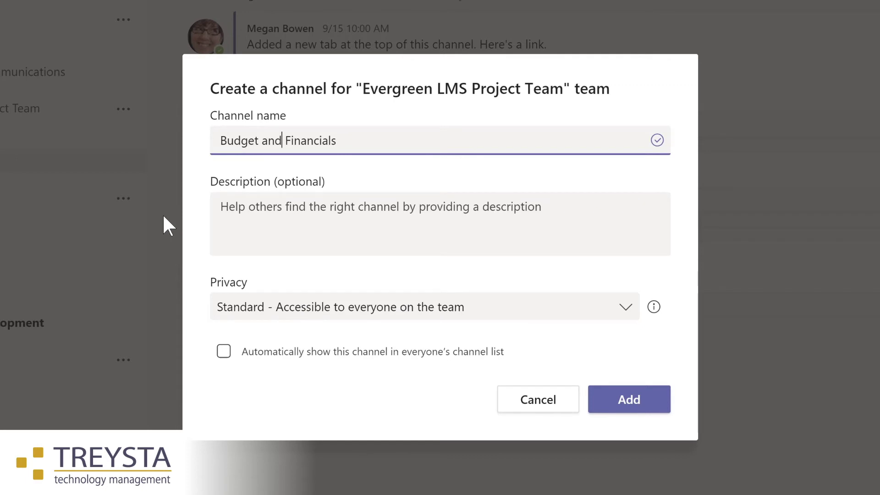
{"action": "left_click", "coordinate": [625, 309]}
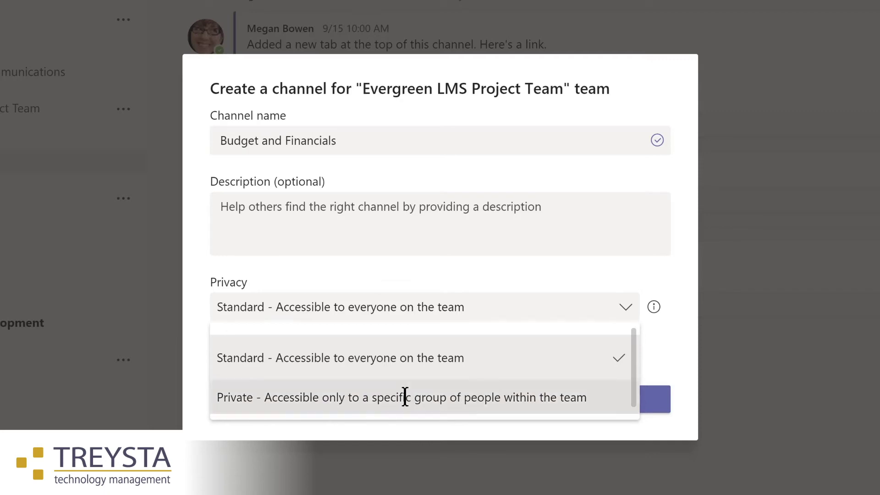
{"action": "left_click", "coordinate": [405, 397]}
{"action": "left_click", "coordinate": [616, 407]}
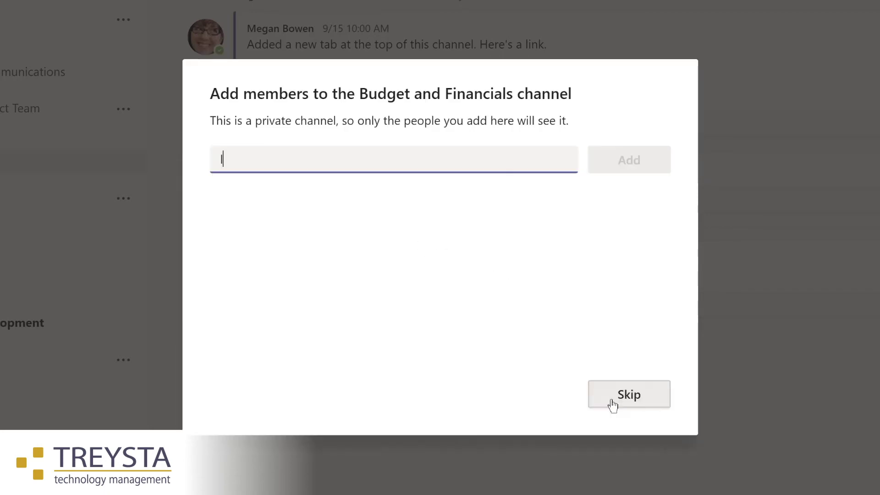
Step: Add two team members, the product manager and the director, to the Budget and Financials channel
{"action": "type", "text": "lidia"}
{"action": "key", "text": "ctrl+a"}
{"action": "key", "text": "BackSpace"}
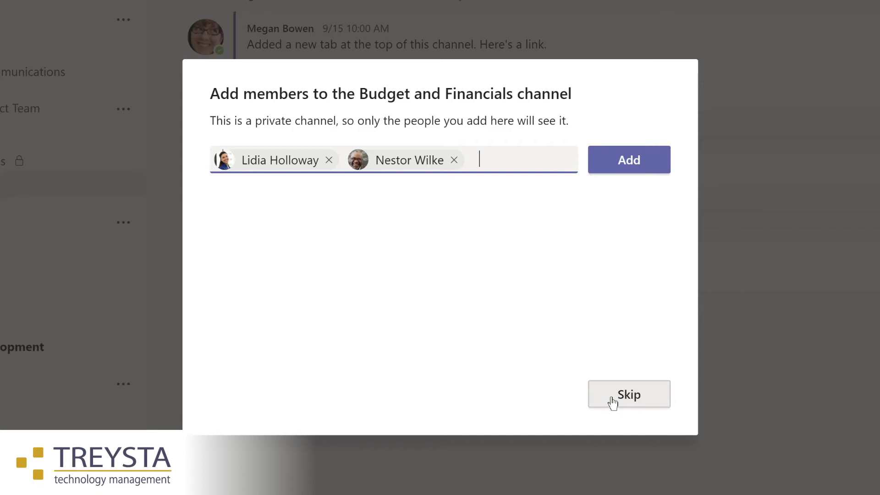
{"action": "left_click", "coordinate": [618, 164]}
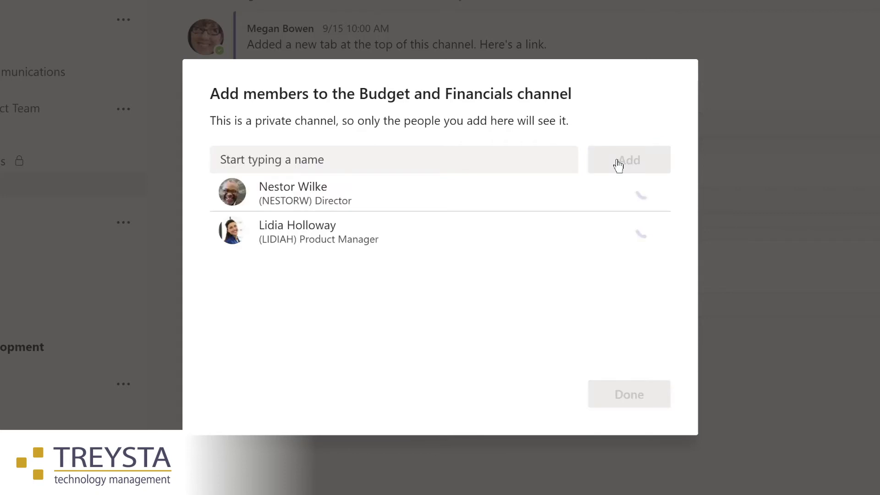
Step: Set both added members' roles to Owner and finish the Budget and Financials channel's member setup
{"action": "left_click", "coordinate": [618, 197]}
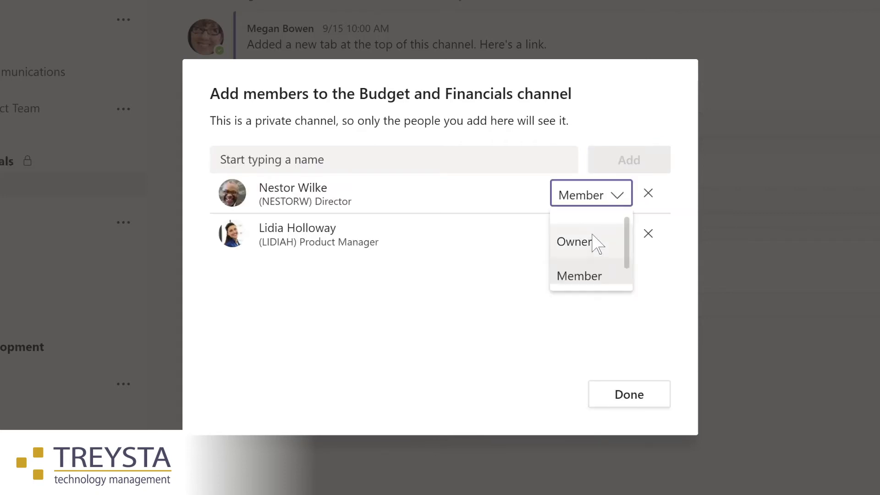
{"action": "left_click", "coordinate": [590, 240]}
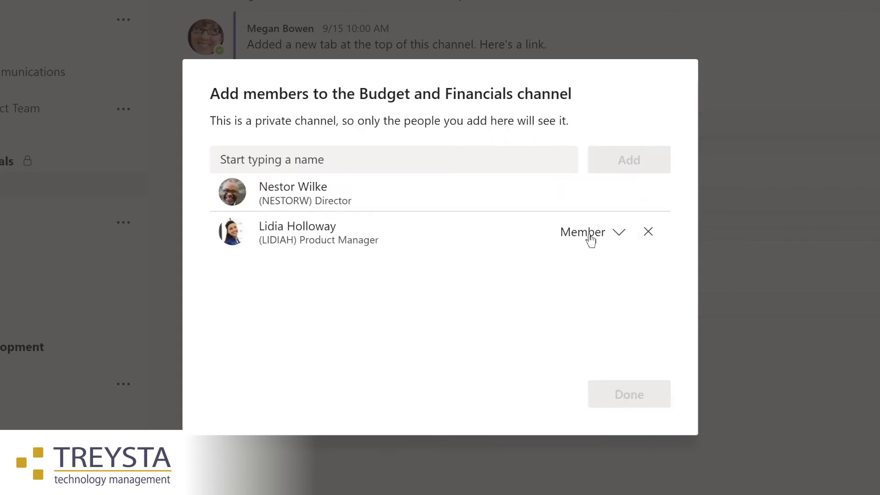
{"action": "left_click", "coordinate": [618, 236]}
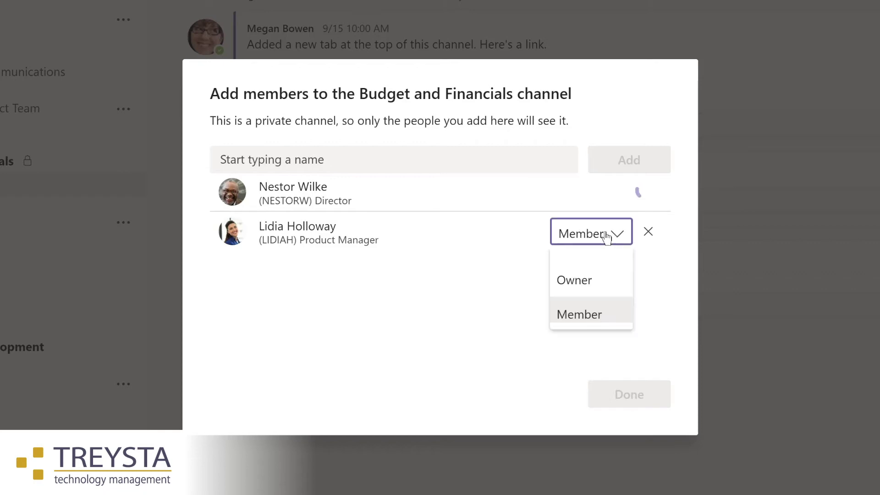
{"action": "left_click", "coordinate": [576, 278]}
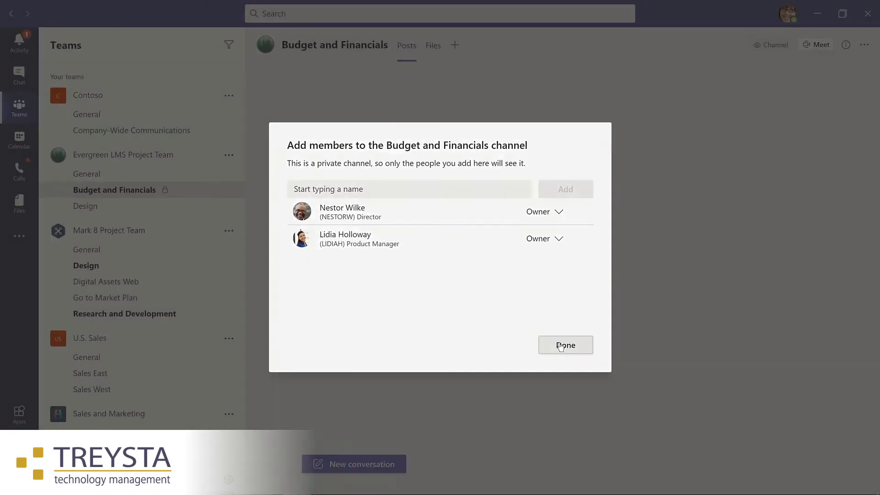
{"action": "left_click", "coordinate": [560, 346]}
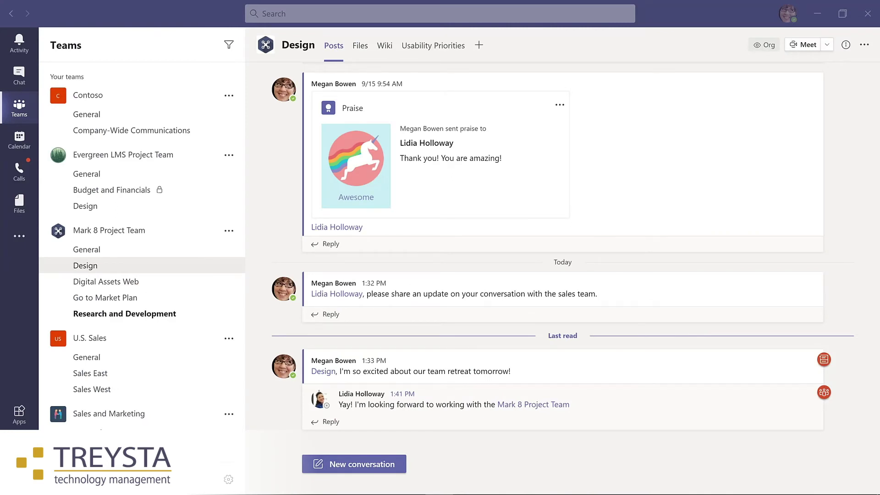
Step: Make the Contoso Marketing Principles-2021 presentation a tab in the Mark 8 Design channel, and view it alongside the Usability Priorities tab
{"action": "left_click", "coordinate": [360, 46]}
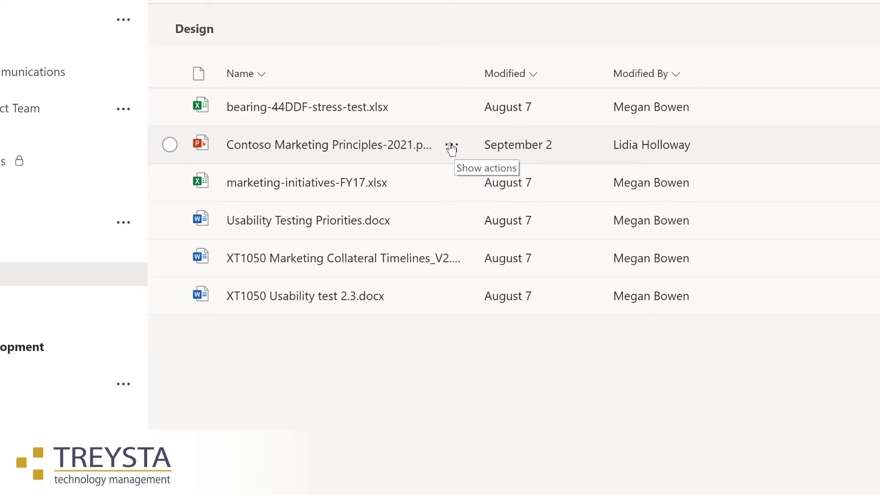
{"action": "left_click", "coordinate": [451, 146]}
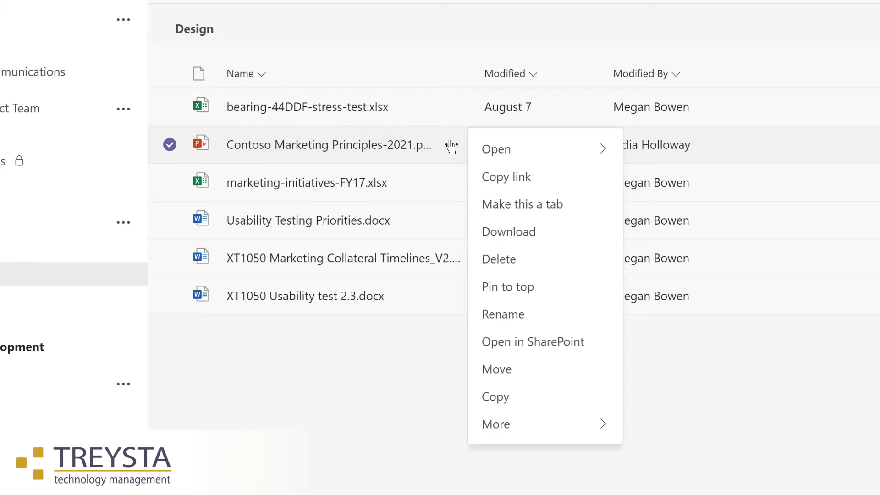
{"action": "left_click", "coordinate": [519, 209]}
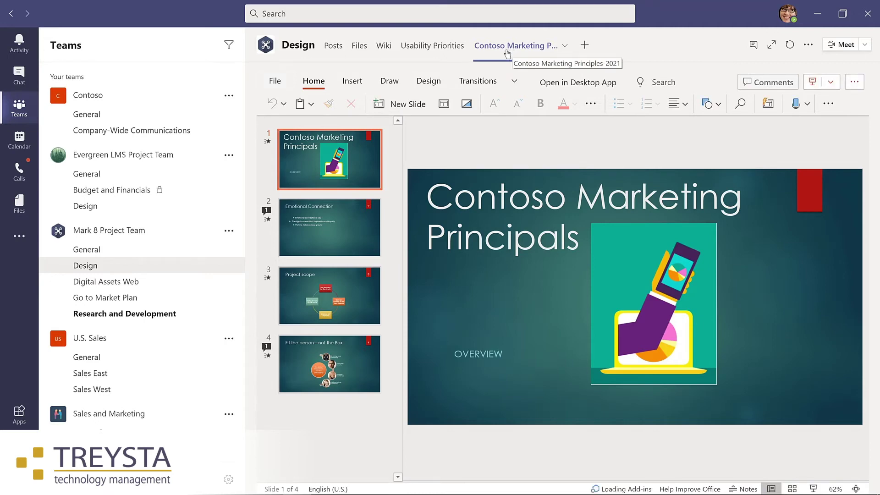
{"action": "left_click", "coordinate": [418, 46]}
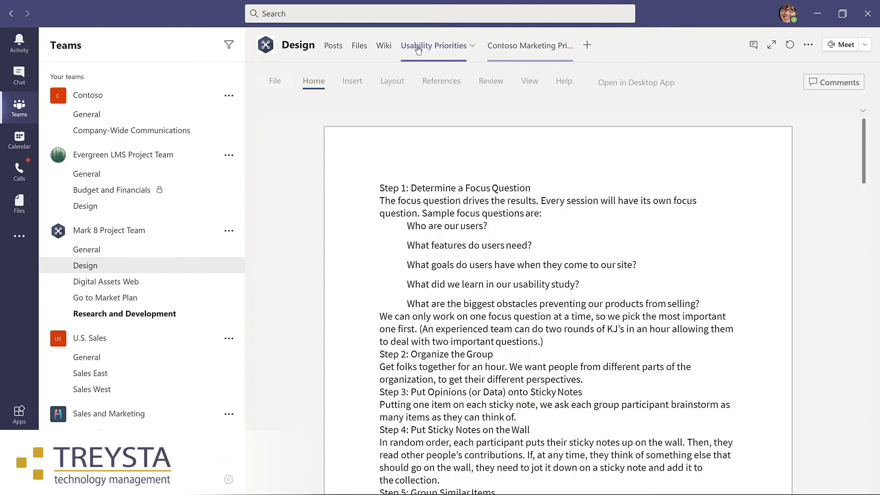
{"action": "left_click", "coordinate": [545, 46]}
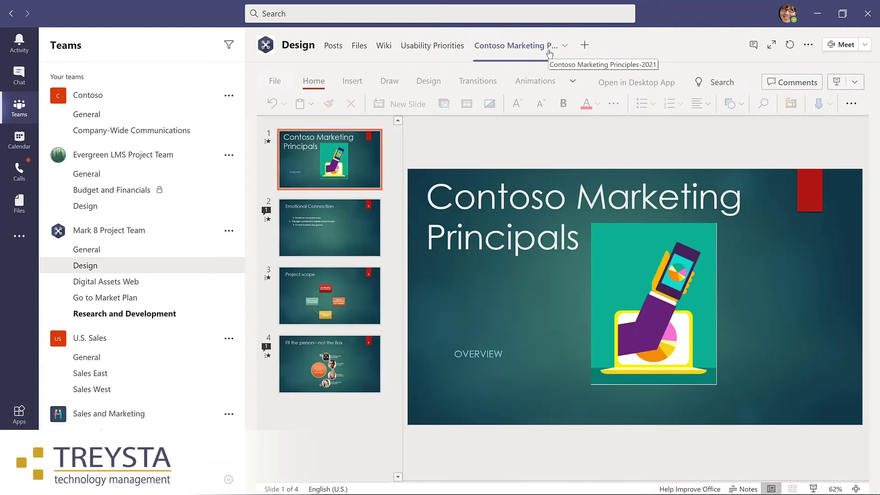
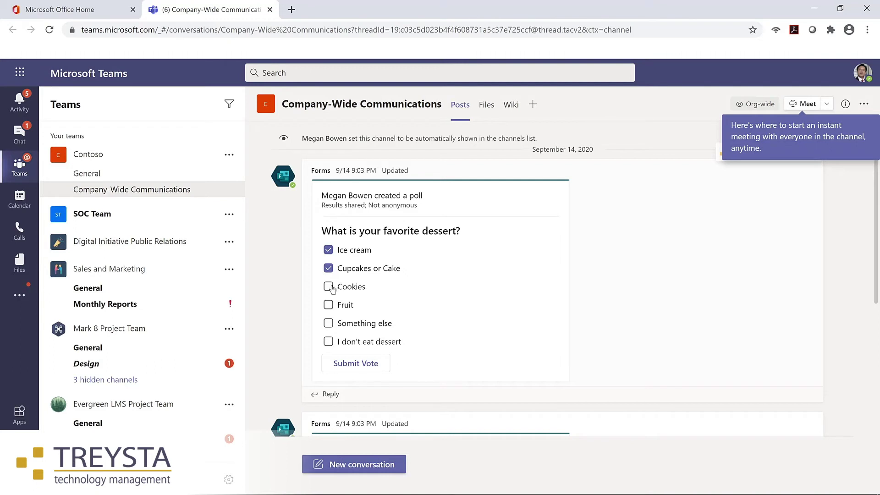
Step: Add Cookies to the selected answers in the favorite dessert poll and submit the vote
{"action": "left_click", "coordinate": [333, 286]}
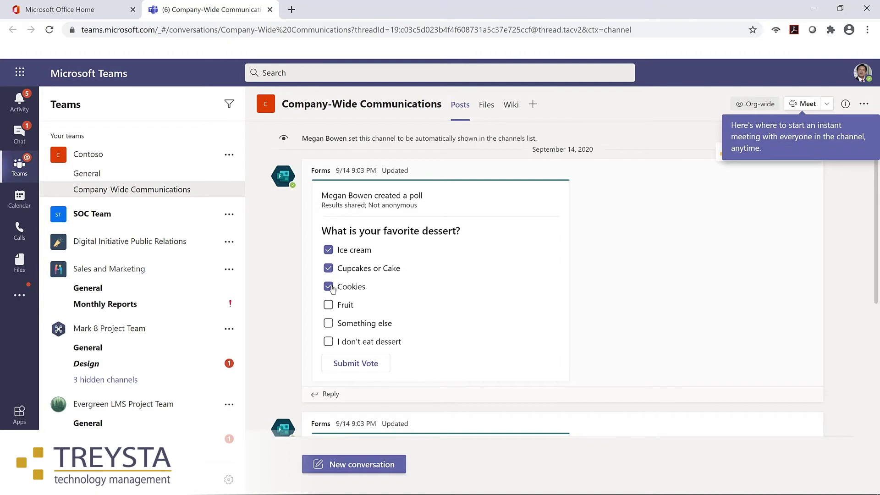
{"action": "left_click", "coordinate": [358, 365]}
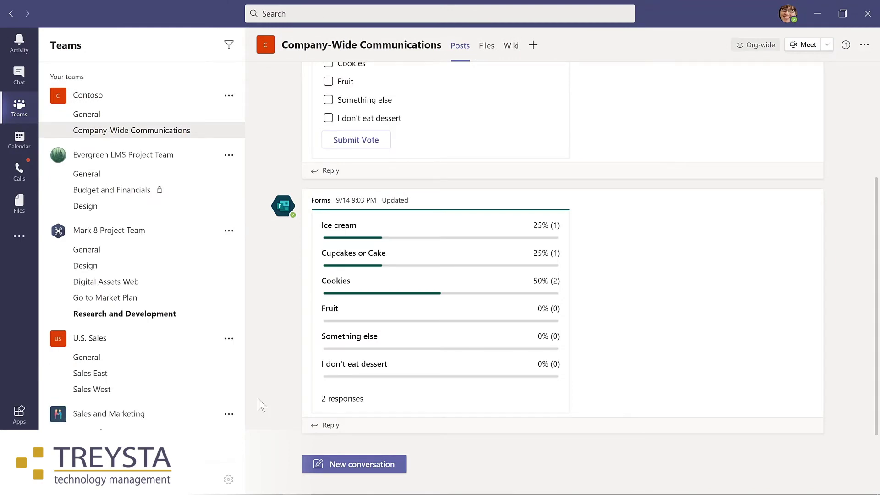
Step: Create a Forms poll in the Company-Wide Communications channel with the question "How much do you like Microsoft Teams?"
{"action": "left_click", "coordinate": [360, 464]}
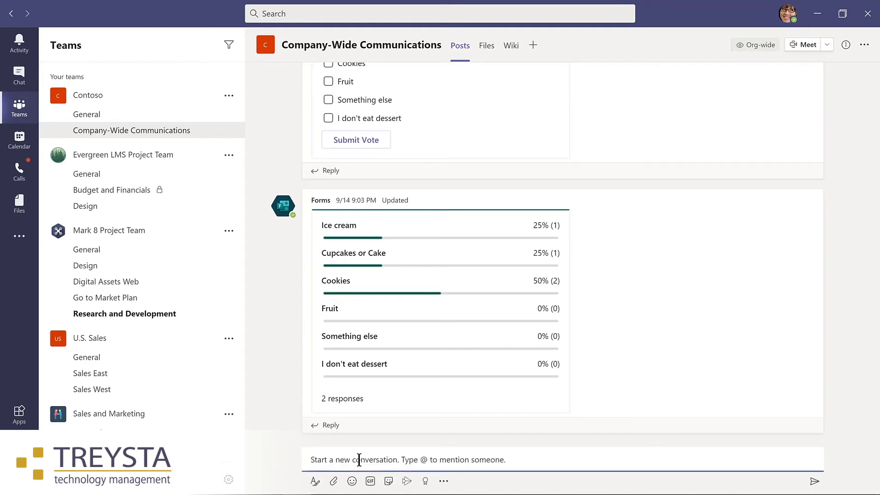
{"action": "left_click", "coordinate": [443, 481]}
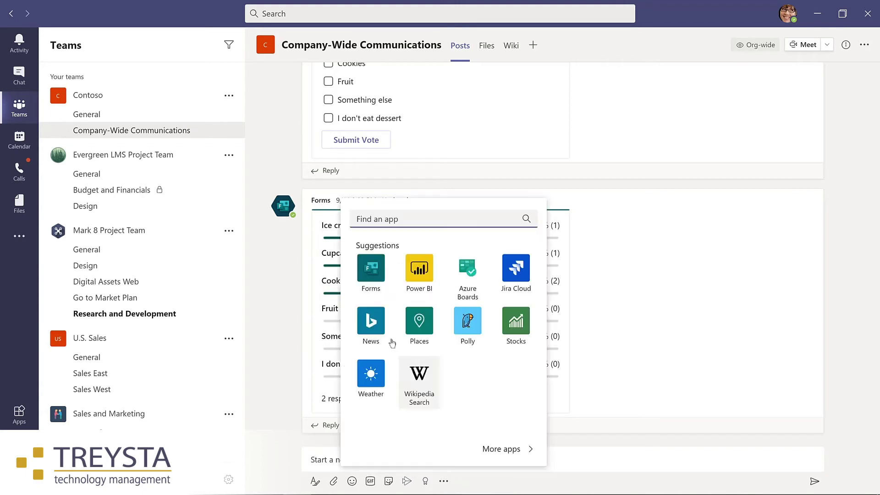
{"action": "left_click", "coordinate": [372, 270]}
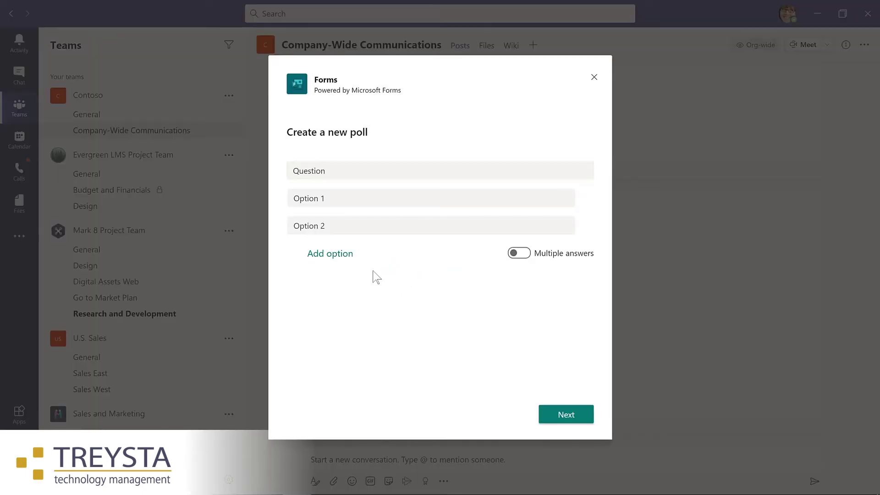
{"action": "left_click", "coordinate": [337, 170]}
{"action": "type", "text": "Ho"}
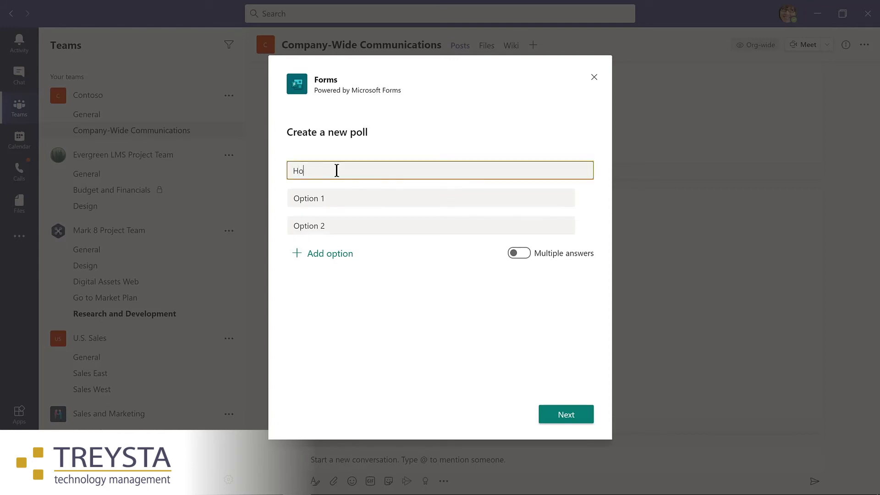
{"action": "type", "text": "w much do you like Microsoft Teams?"}
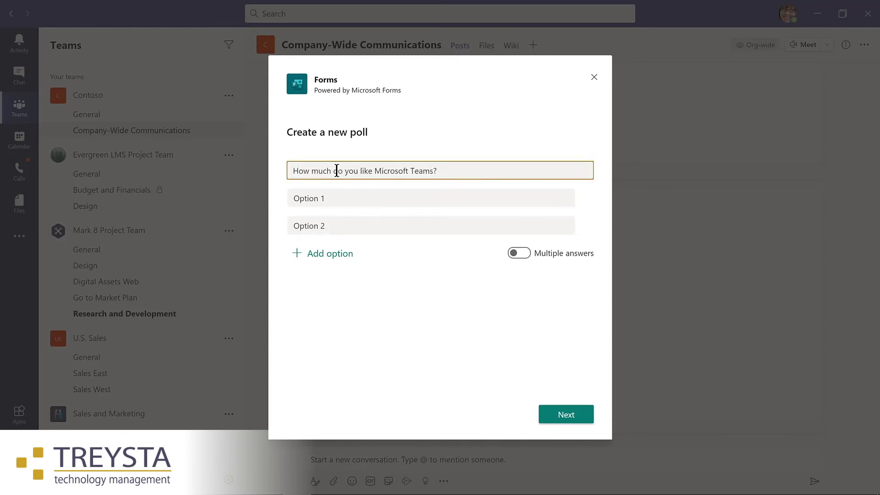
Step: Give the poll the options "Teams is amazing!" and "Such a big time saver!", and send it to the channel
{"action": "key", "text": "Tab"}
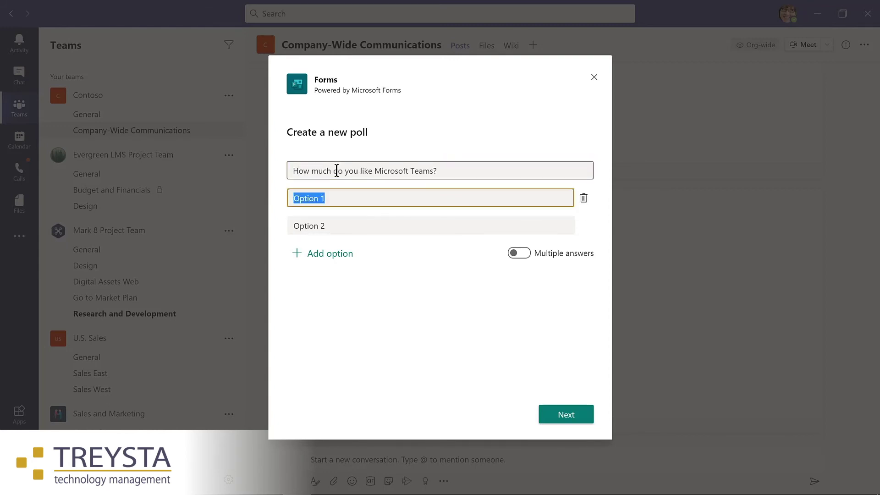
{"action": "type", "text": "Teams is amazing!"}
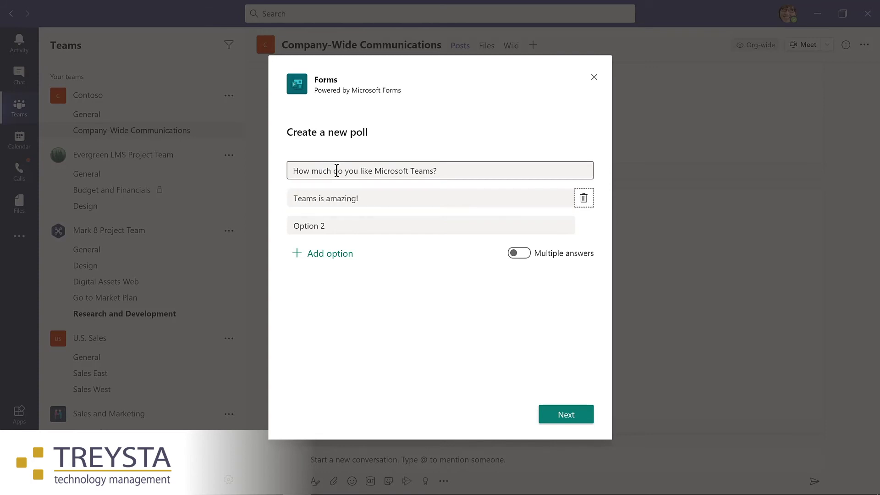
{"action": "key", "text": "Tab"}
{"action": "type", "text": "Such a big time saver!"}
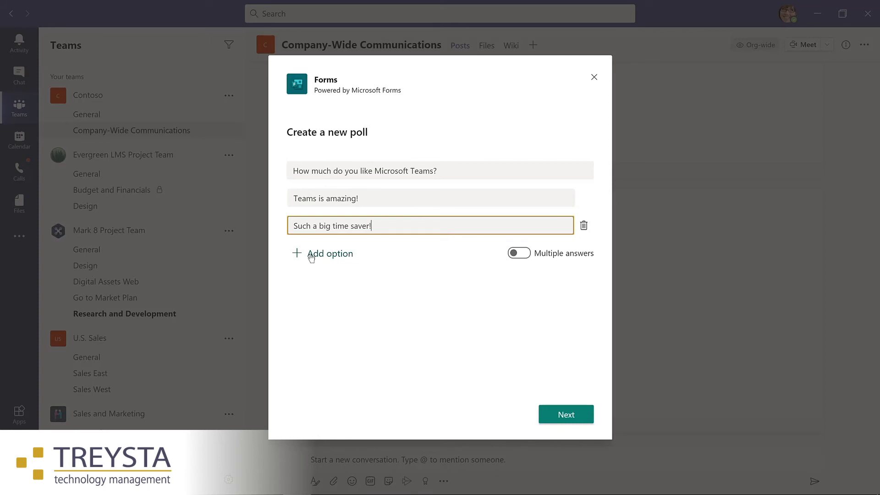
{"action": "left_click", "coordinate": [559, 421]}
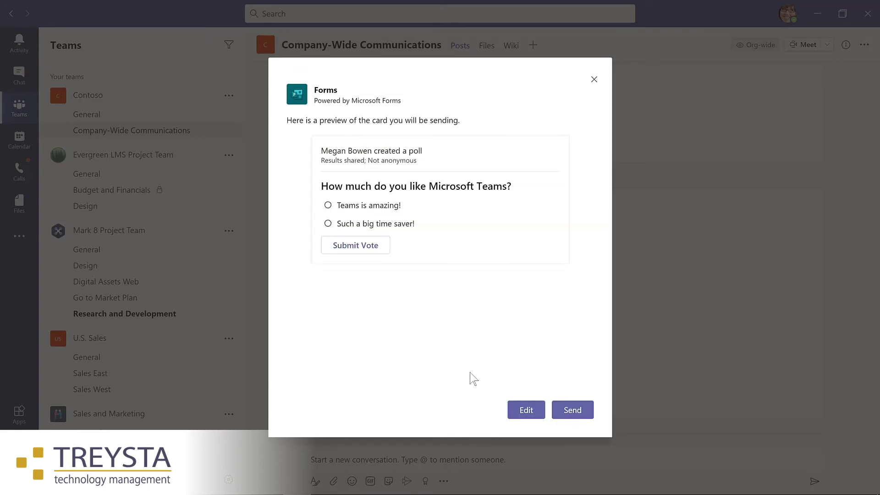
{"action": "left_click", "coordinate": [572, 412]}
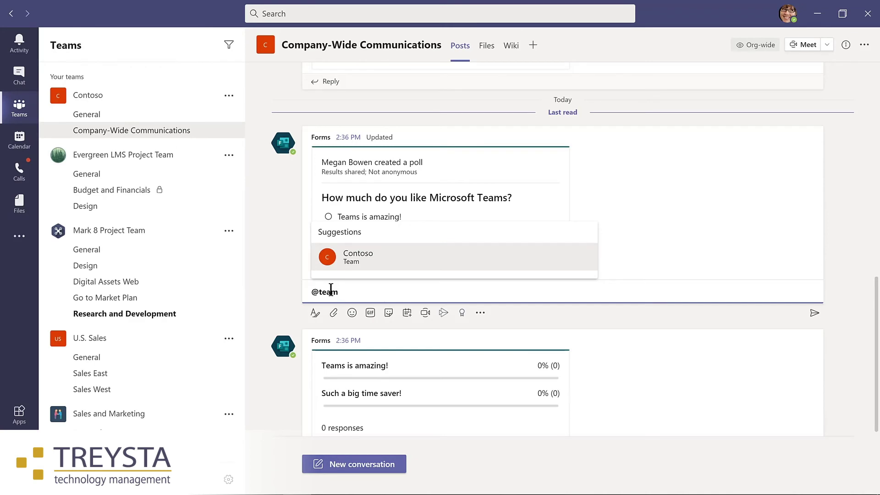
Step: Reply to the poll post, mentioning the Contoso team, with "Please complete this poll by Friday!"
{"action": "key", "text": "Return"}
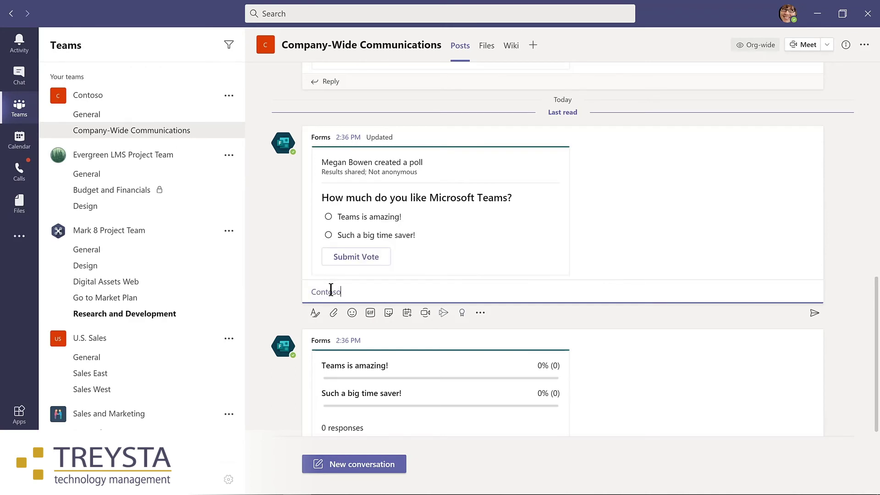
{"action": "type", "text": "Please complete this poll by Friday!"}
{"action": "key", "text": "Return"}
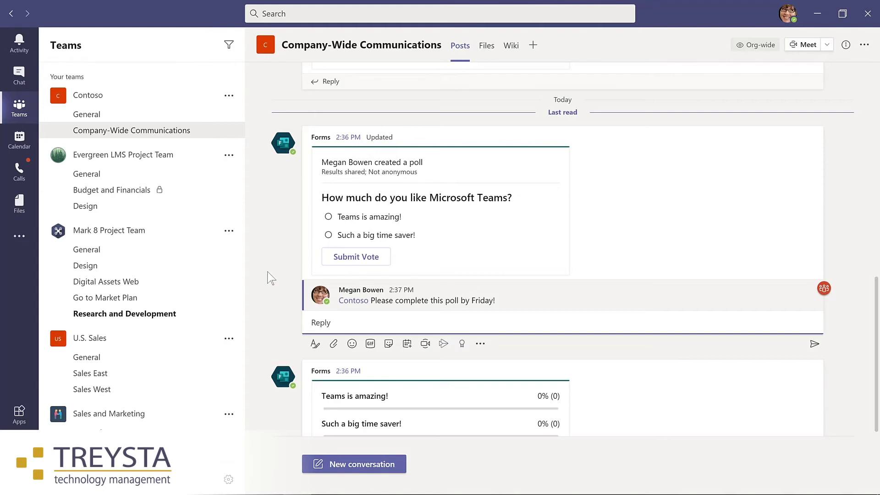
Step: Change the Teams theme to Dark in the general settings and close the settings
{"action": "left_click", "coordinate": [788, 15]}
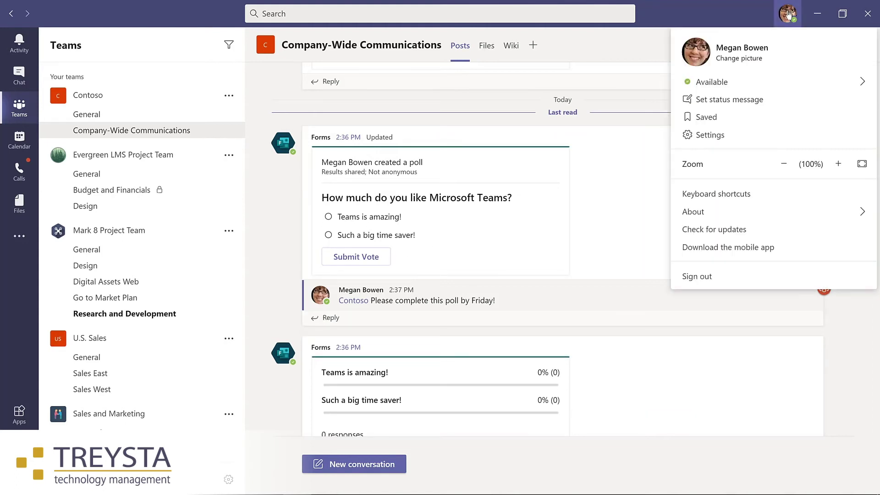
{"action": "left_click", "coordinate": [713, 138]}
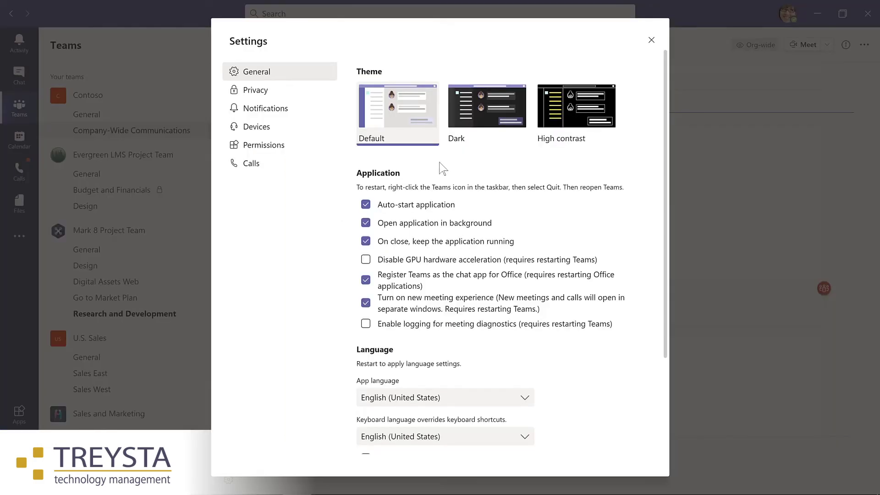
{"action": "left_click", "coordinate": [488, 107]}
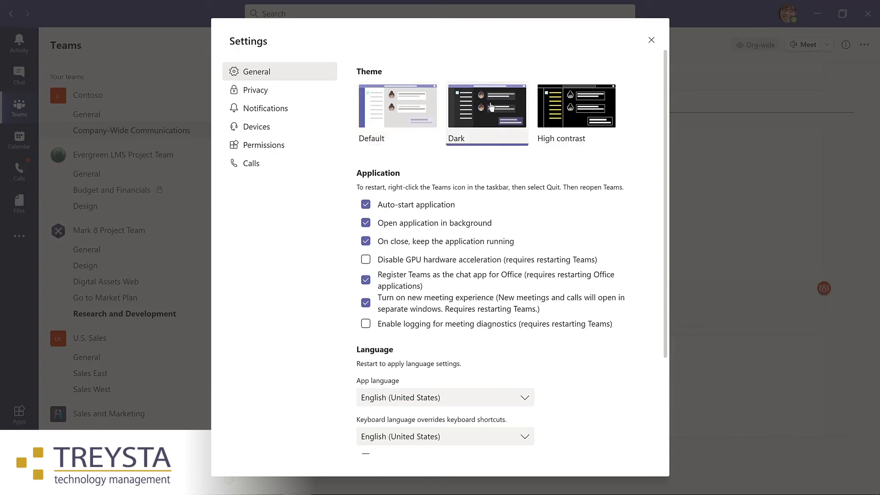
{"action": "left_click", "coordinate": [651, 40]}
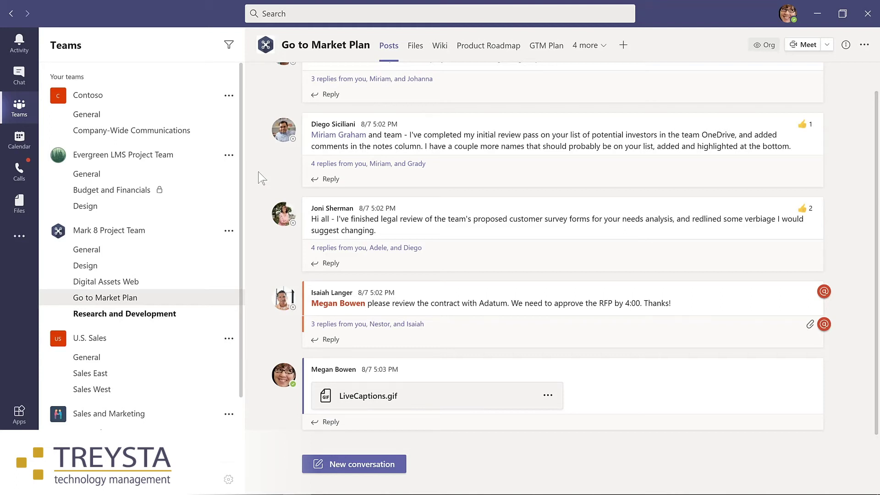
Step: Save the potential investors review message and the customer survey legal review message in the Go to Market Plan channel
{"action": "mouse_move", "coordinate": [631, 134]}
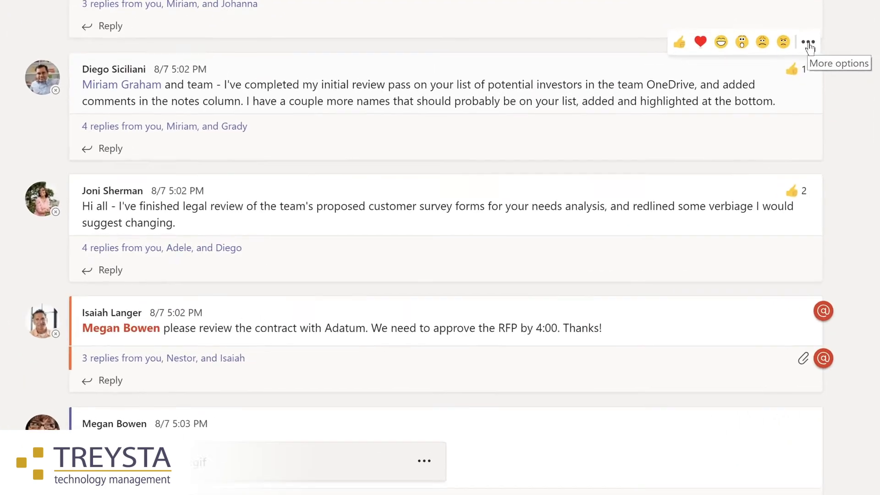
{"action": "left_click", "coordinate": [814, 106]}
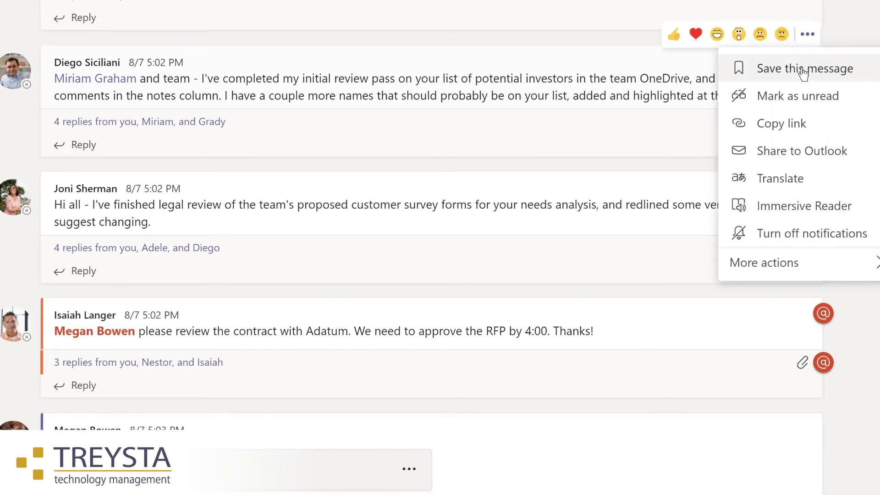
{"action": "left_click", "coordinate": [803, 74]}
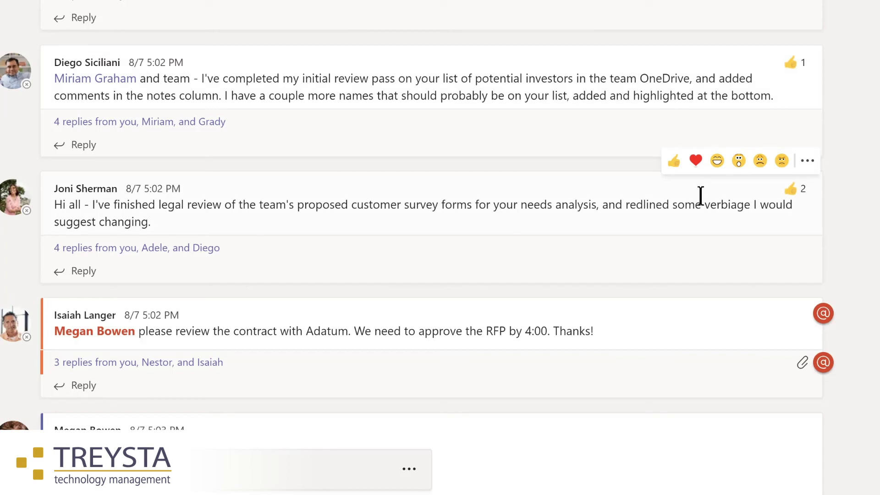
{"action": "left_click", "coordinate": [808, 164]}
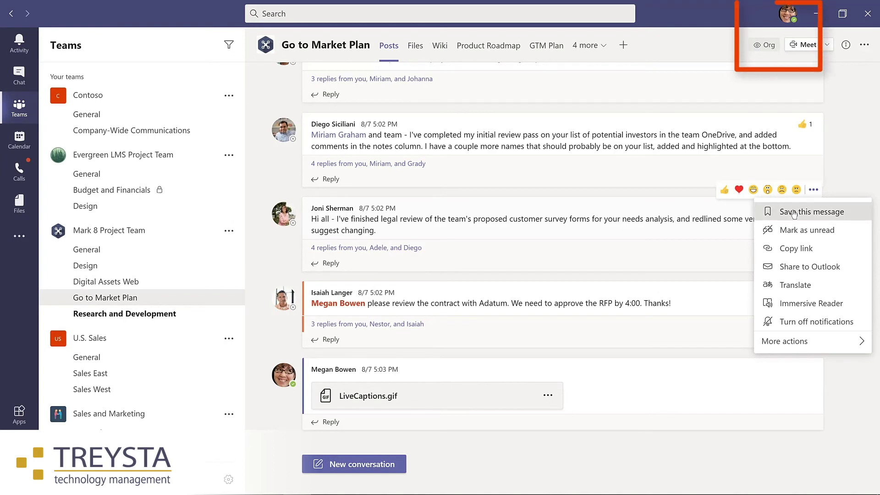
{"action": "left_click", "coordinate": [793, 212]}
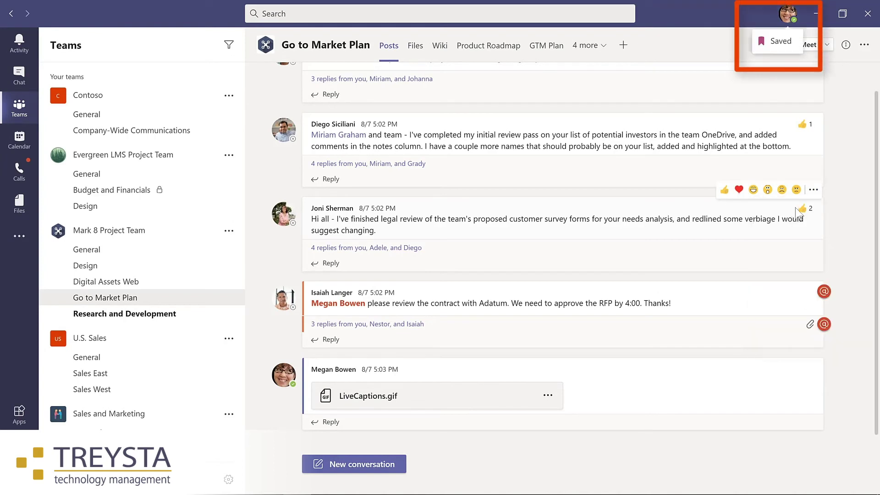
{"action": "mouse_move", "coordinate": [796, 210]}
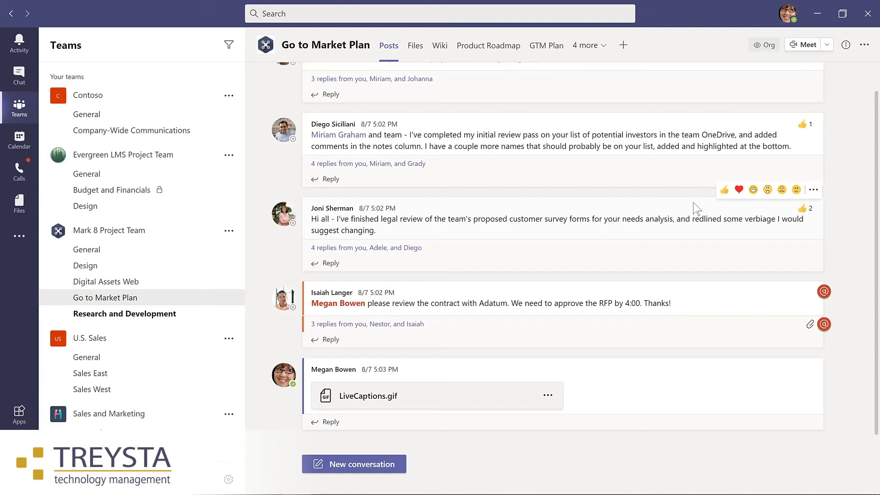
Step: View the saved potential investors message in the Saved list, and return to the Evergreen LMS Project Team's Design channel
{"action": "left_click", "coordinate": [788, 14]}
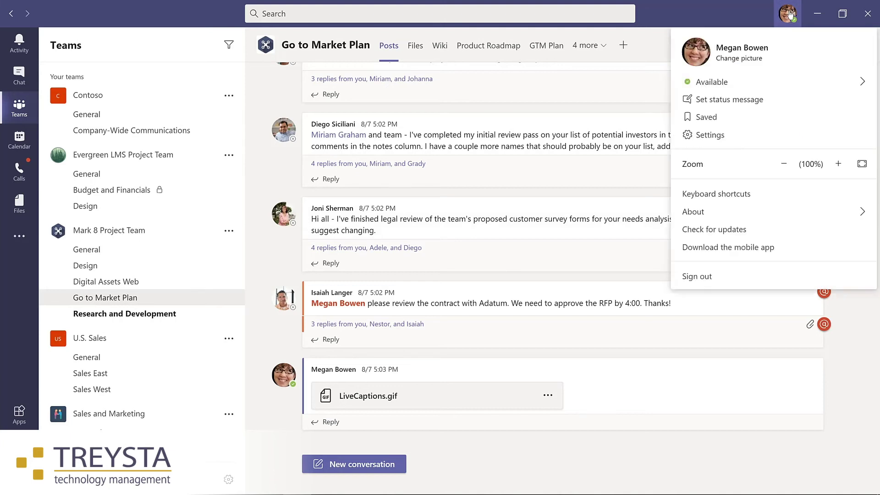
{"action": "left_click", "coordinate": [706, 118]}
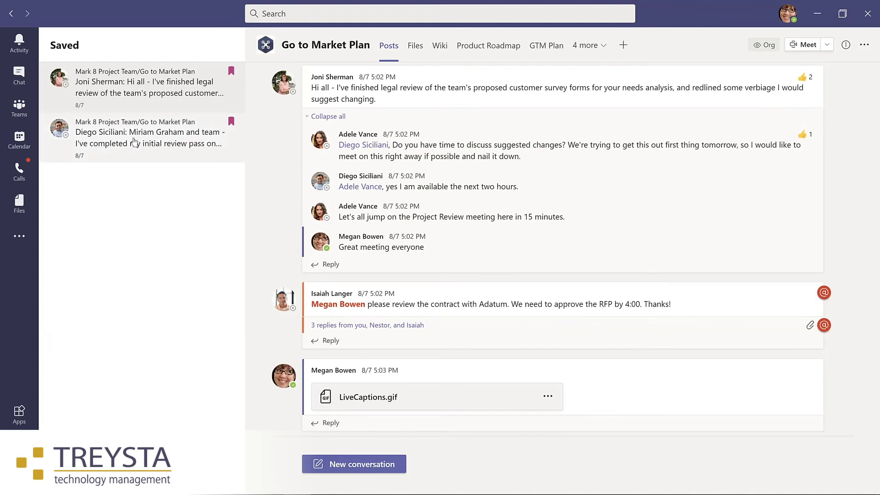
{"action": "left_click", "coordinate": [134, 142]}
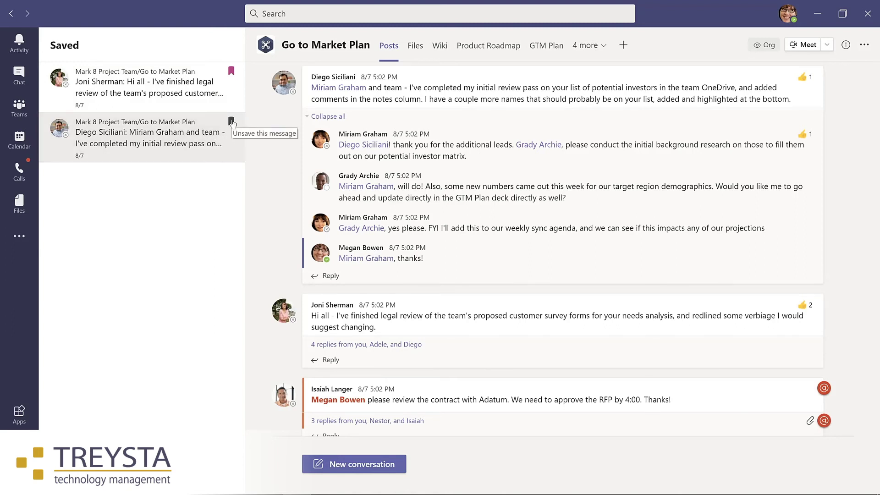
{"action": "left_click", "coordinate": [231, 121]}
{"action": "left_click", "coordinate": [19, 109]}
{"action": "left_click", "coordinate": [94, 207]}
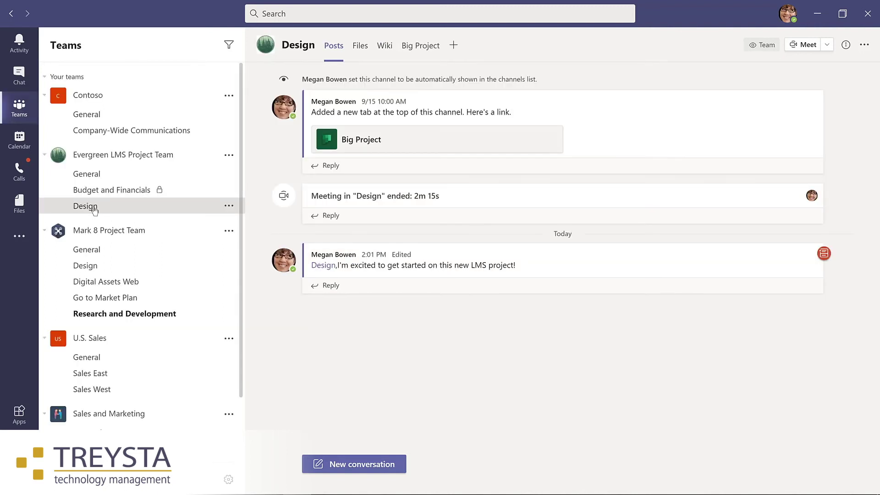
Step: Bring up the saved messages with the /saved command and unsave the potential investors message
{"action": "left_click", "coordinate": [309, 12]}
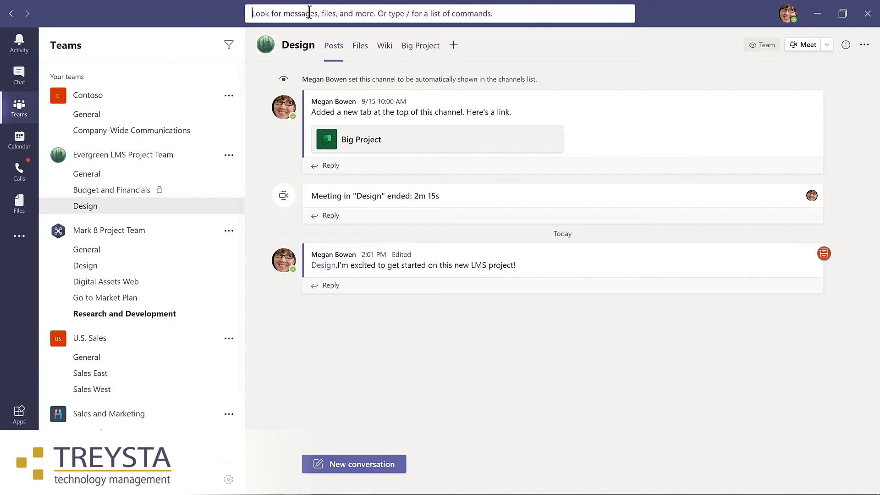
{"action": "type", "text": "/saved"}
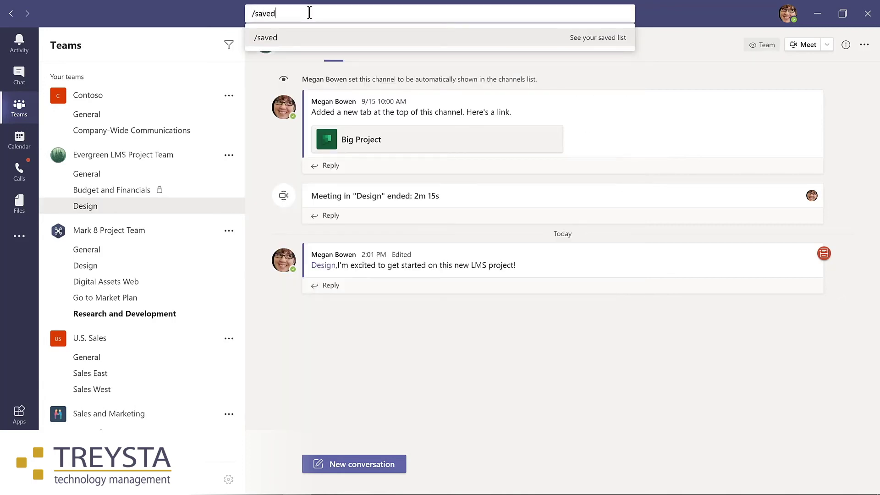
{"action": "key", "text": "Return"}
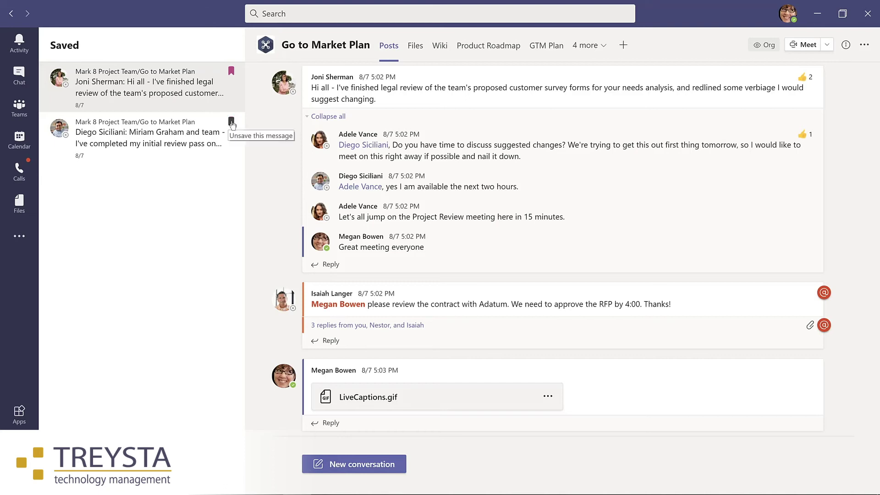
{"action": "left_click", "coordinate": [231, 122]}
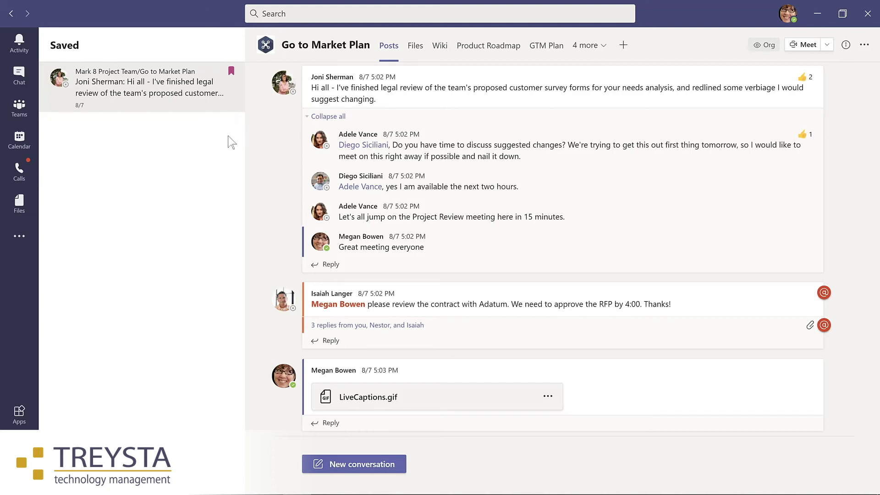
Step: Save the Adatum contract review message in the Go to Market Plan channel, and unsave it from the message itself
{"action": "left_click", "coordinate": [30, 110]}
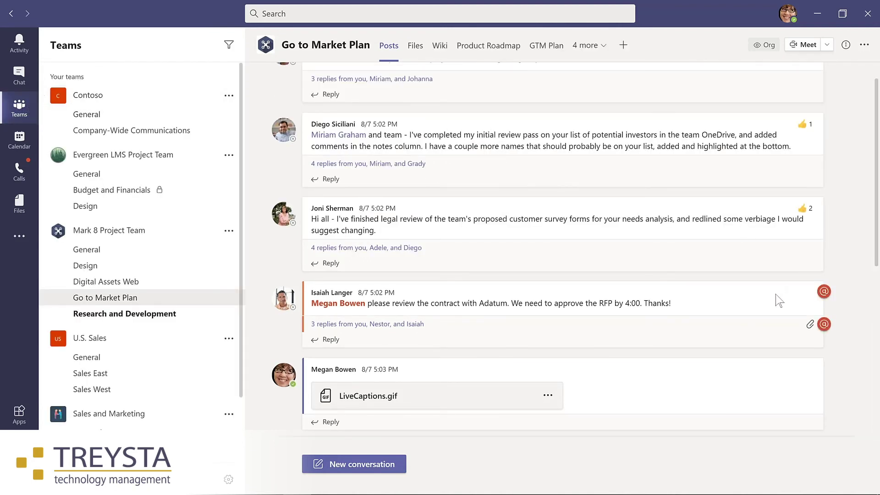
{"action": "left_click", "coordinate": [813, 274]}
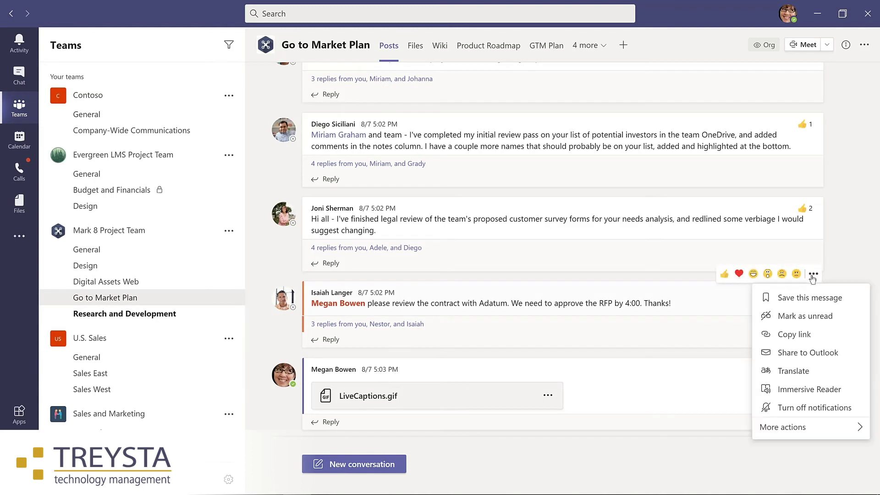
{"action": "left_click", "coordinate": [802, 299]}
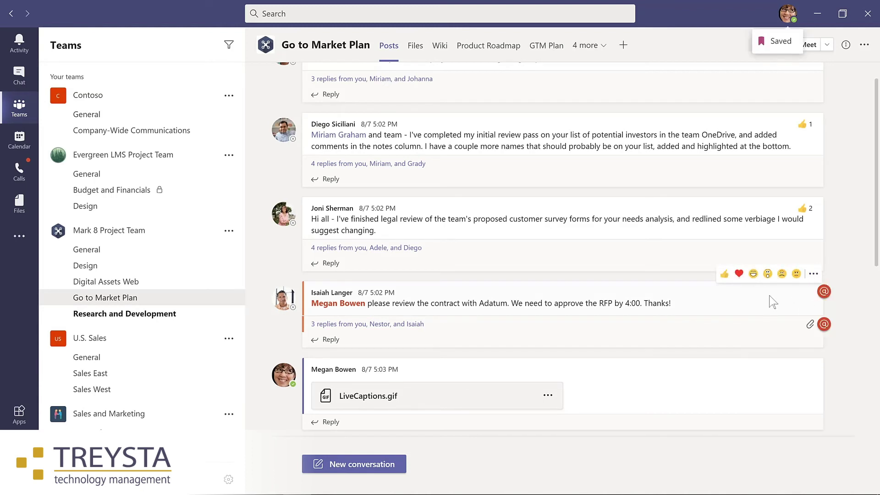
{"action": "left_click", "coordinate": [814, 275]}
{"action": "left_click", "coordinate": [802, 299]}
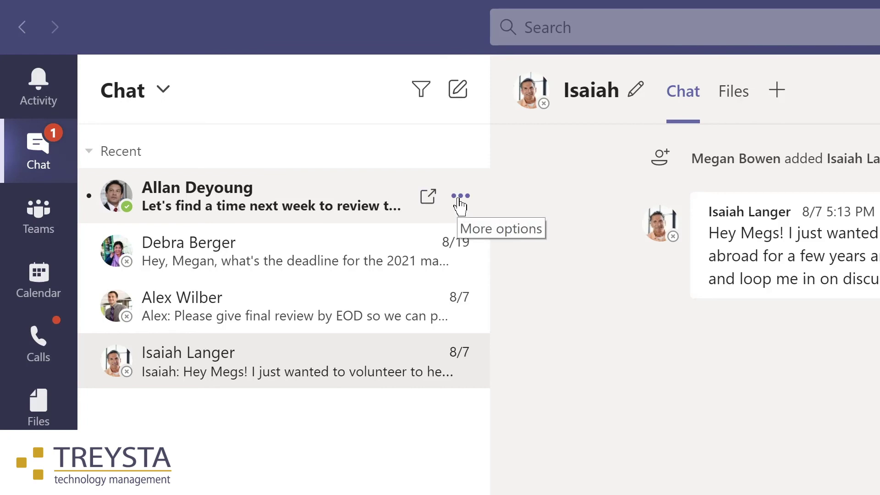
Step: Pin the unread one-to-one chat about finding a time next week for a review
{"action": "left_click", "coordinate": [460, 207]}
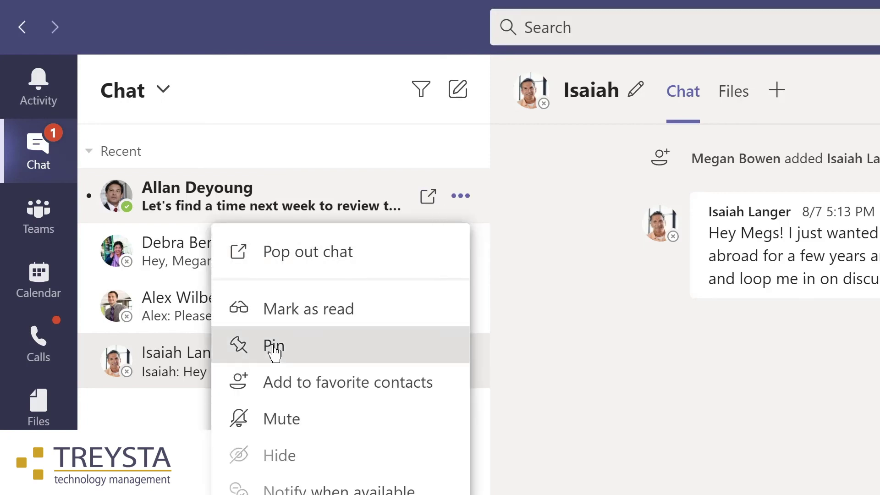
{"action": "left_click", "coordinate": [274, 353]}
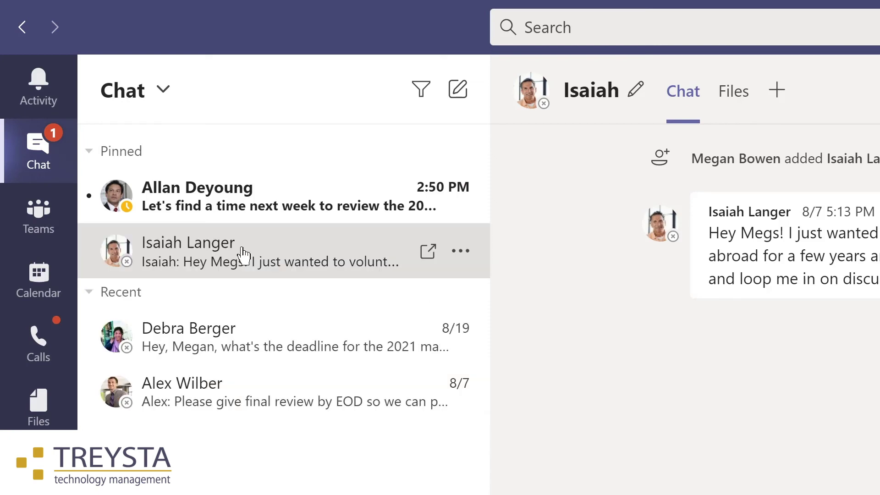
Step: Move the pinned chat with the volunteering message above the other pinned chat, and unpin it
{"action": "left_click_drag", "start_coordinate": [240, 252], "coordinate": [246, 173]}
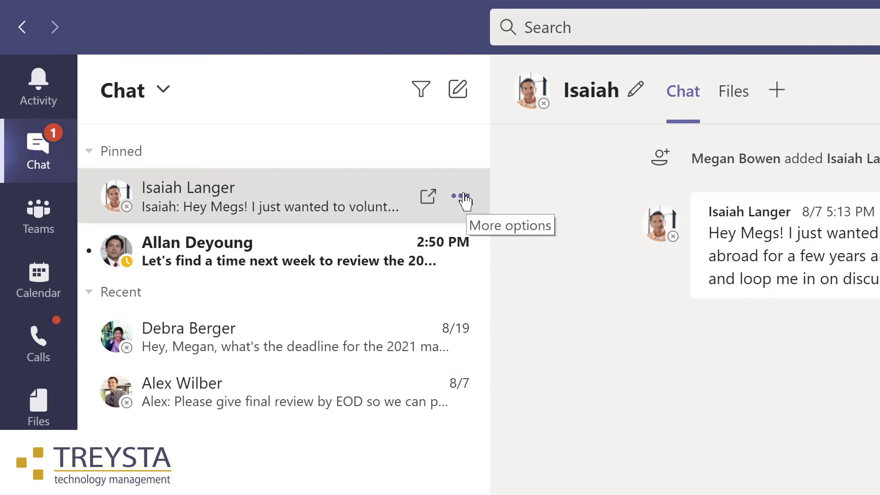
{"action": "left_click", "coordinate": [463, 197]}
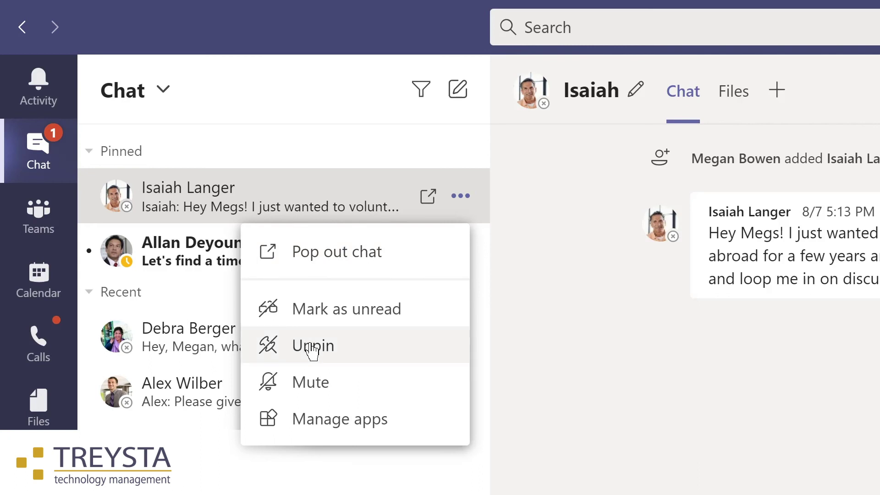
{"action": "left_click", "coordinate": [316, 350]}
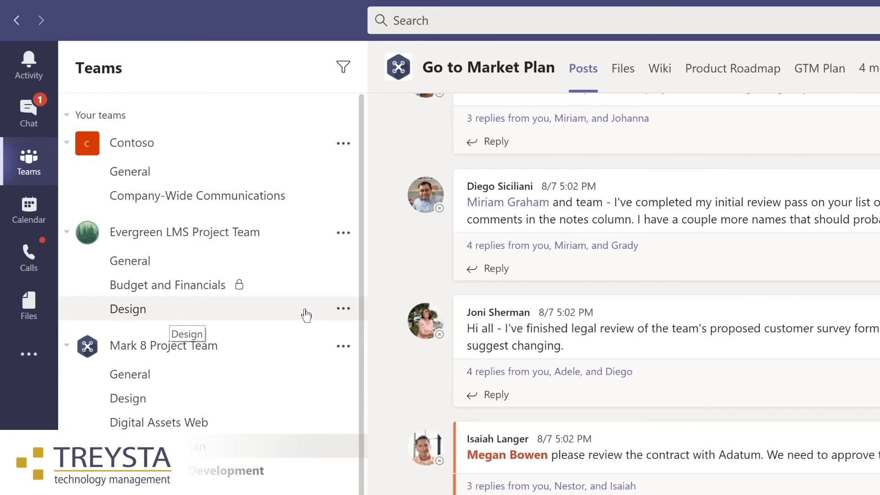
Step: Pin the Design channel of the Evergreen LMS Project Team
{"action": "left_click", "coordinate": [342, 311]}
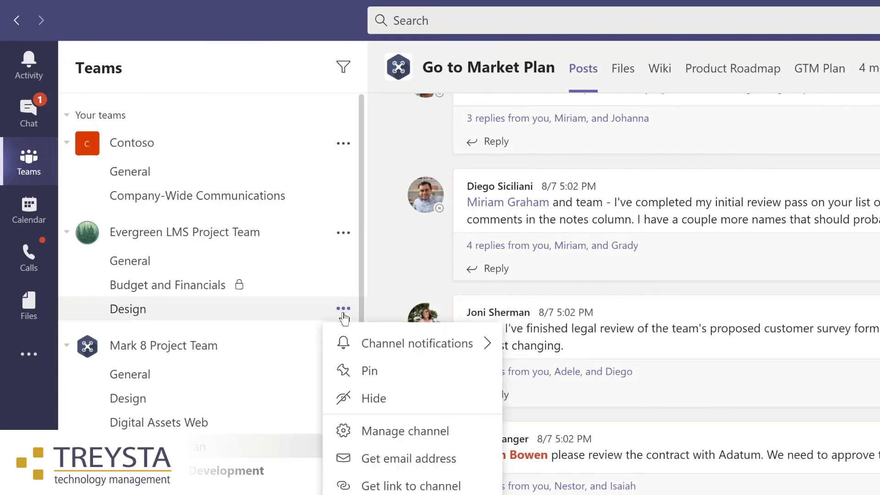
{"action": "left_click", "coordinate": [368, 374]}
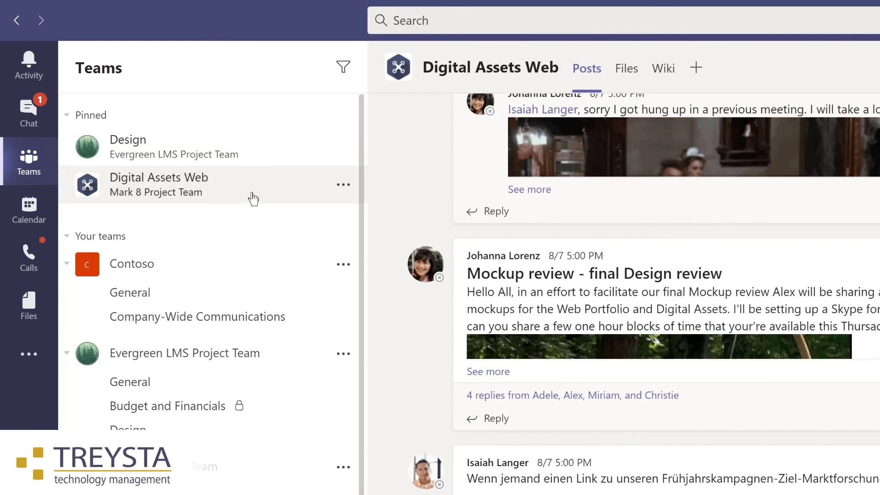
Step: Move the pinned Digital Assets Web channel above the pinned Design channel, and unpin Digital Assets Web
{"action": "left_click", "coordinate": [246, 197]}
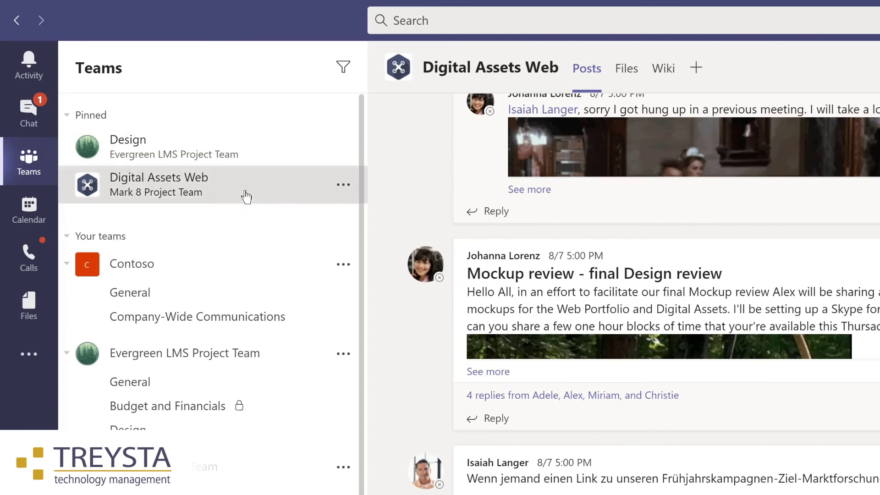
{"action": "left_click_drag", "start_coordinate": [246, 197], "coordinate": [246, 135]}
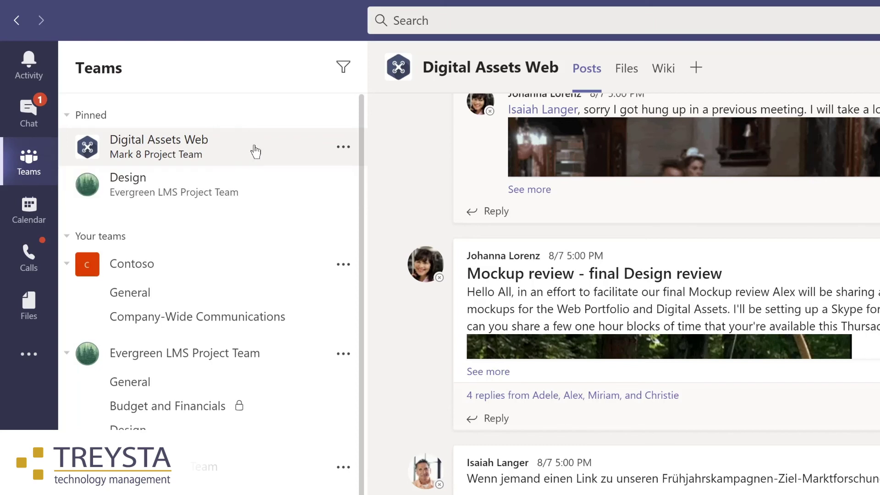
{"action": "left_click", "coordinate": [342, 148]}
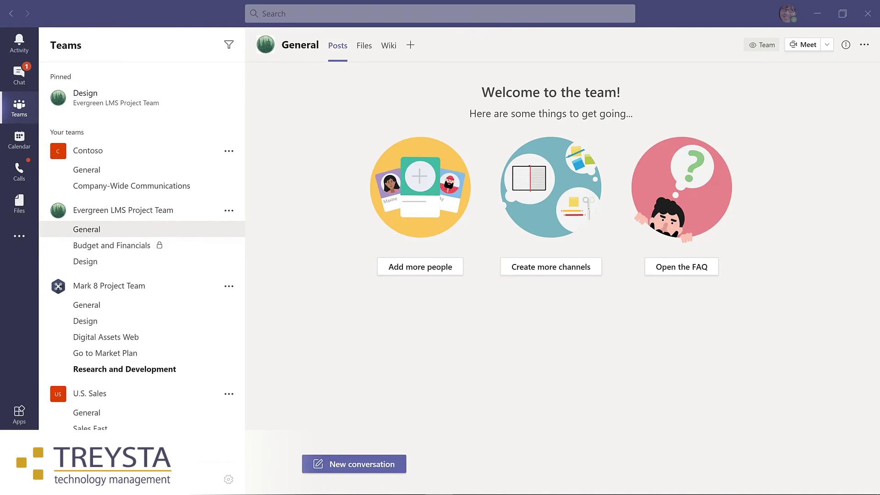
Step: Start a formatted post in Evergreen LMS Project Team's General channel with the subject "I'm excited to start planning our new LMS!"
{"action": "left_click", "coordinate": [334, 464]}
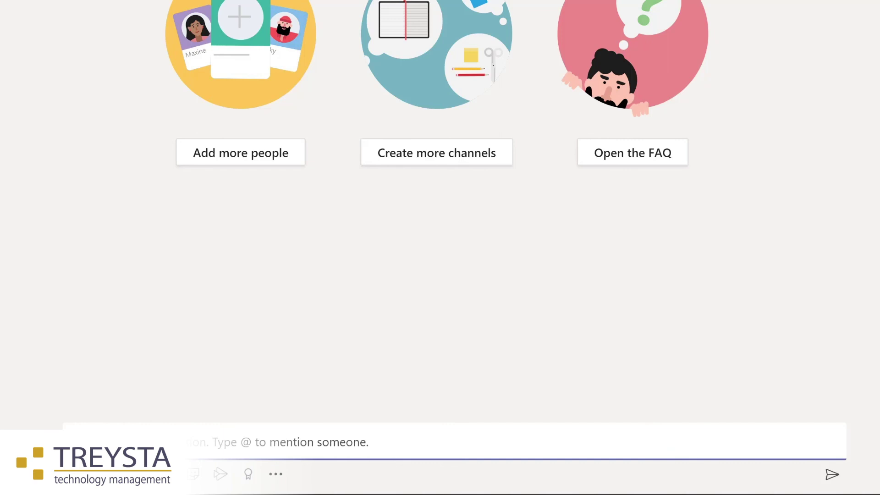
{"action": "key", "text": "ctrl+shift+x"}
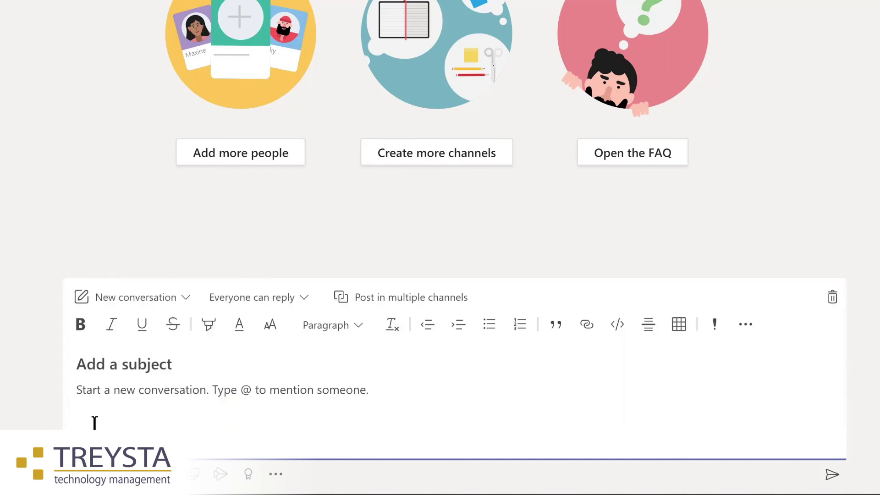
{"action": "left_click", "coordinate": [112, 366]}
{"action": "type", "text": "I'm"}
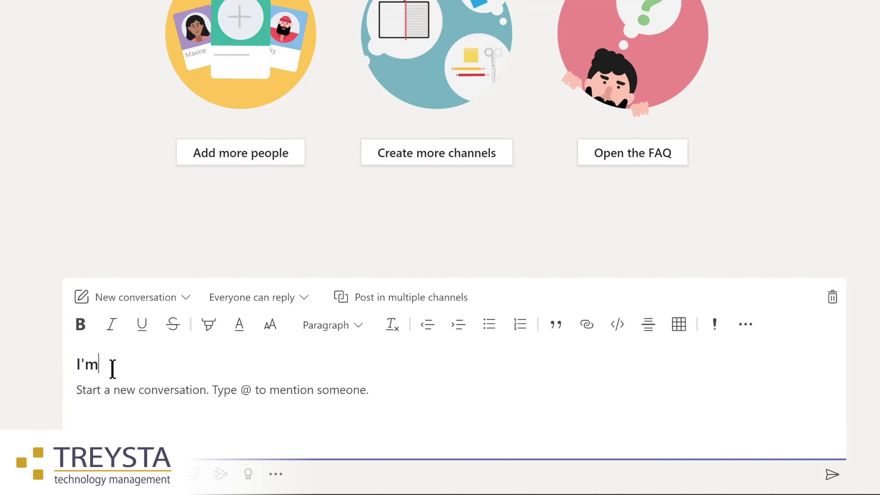
{"action": "type", "text": " excited to start planning our new LMS!"}
Step: Write the body "We'll be sharing details and actions in the Design channel", inserting Design as a channel mention
{"action": "left_click", "coordinate": [132, 392]}
{"action": "type", "text": "We'll be sharing details and actions in the @Design"}
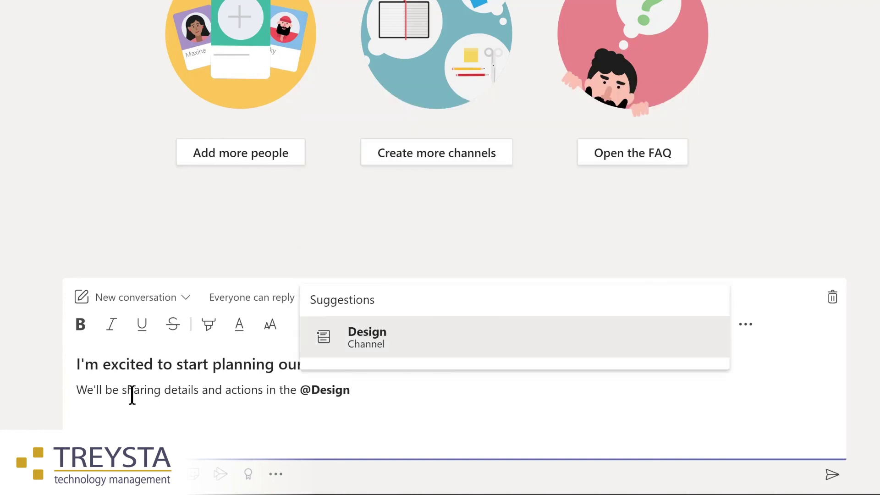
{"action": "key", "text": "Return"}
{"action": "type", "text": "channel"}
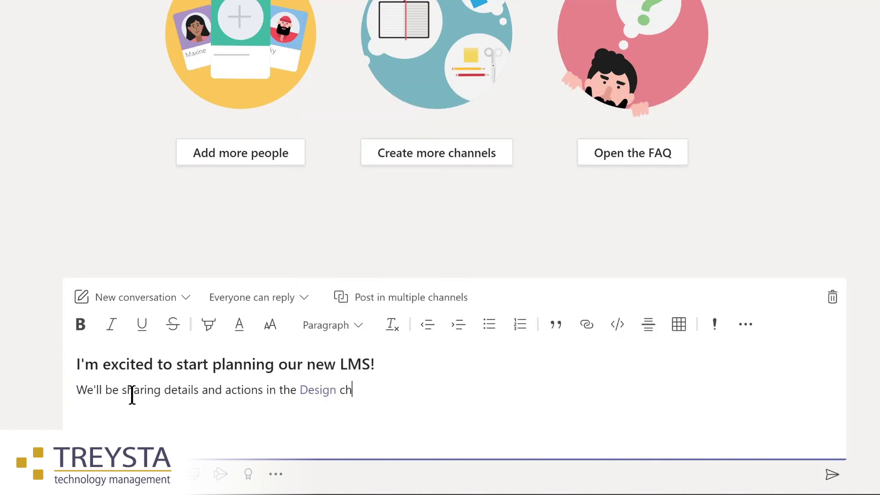
Step: Highlight the whole body sentence of the post in yellow
{"action": "left_click", "coordinate": [80, 392]}
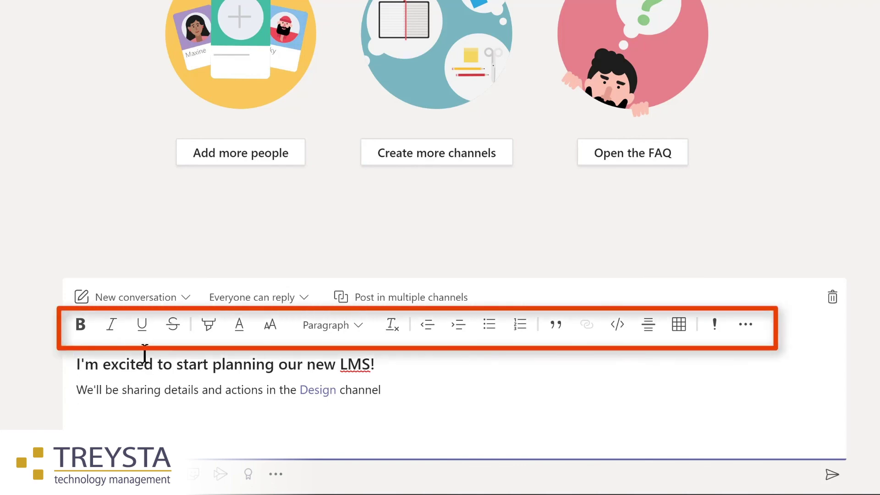
{"action": "triple_click", "coordinate": [79, 388]}
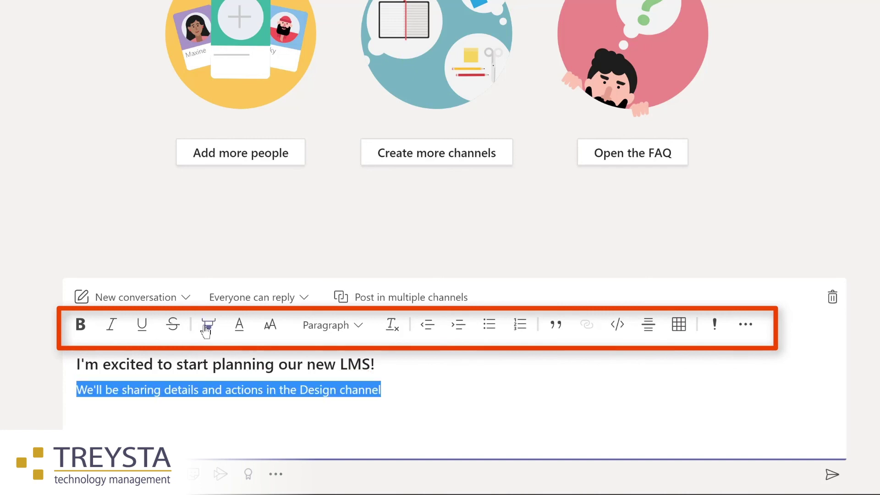
{"action": "left_click", "coordinate": [209, 325]}
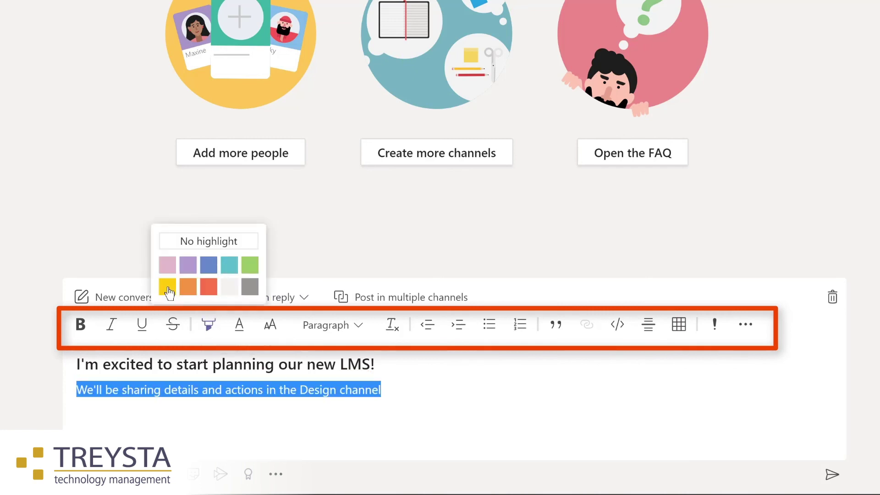
{"action": "left_click", "coordinate": [168, 288]}
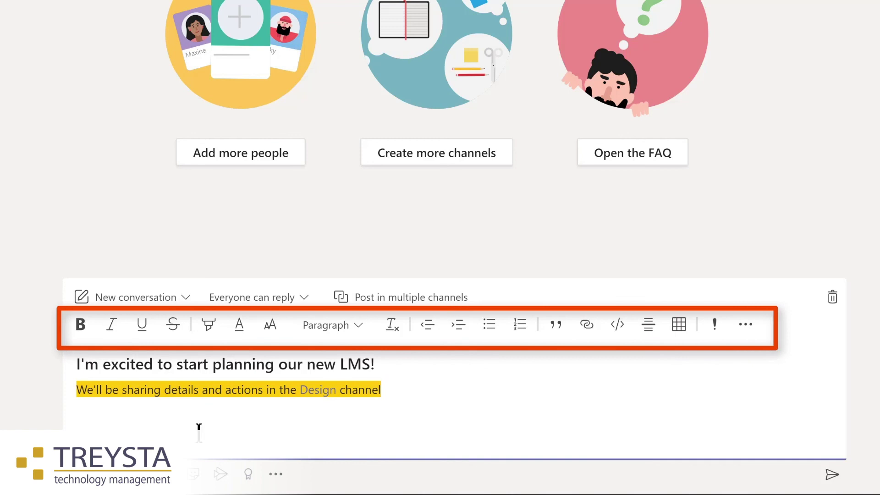
Step: Add a smiley emoji on a new line below the sentence, and insert the waving man's "YAAAY!!" GIF by searching for "yay"
{"action": "key", "text": "Return"}
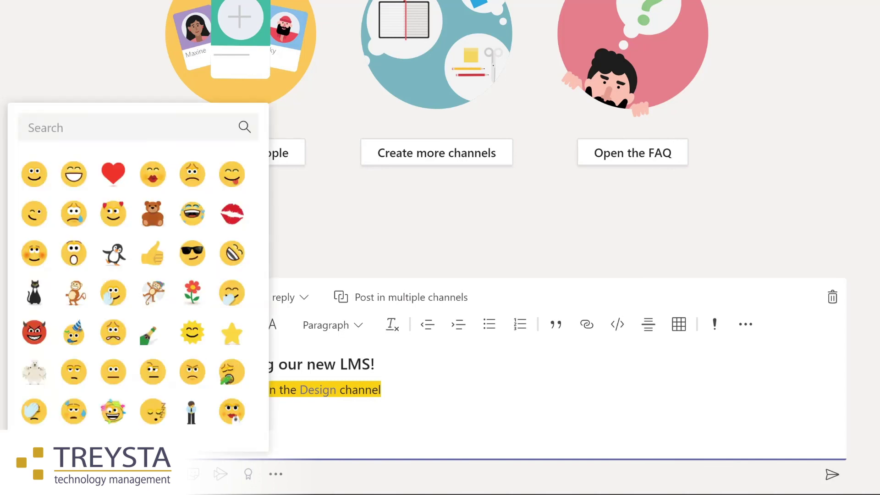
{"action": "left_click", "coordinate": [34, 174]}
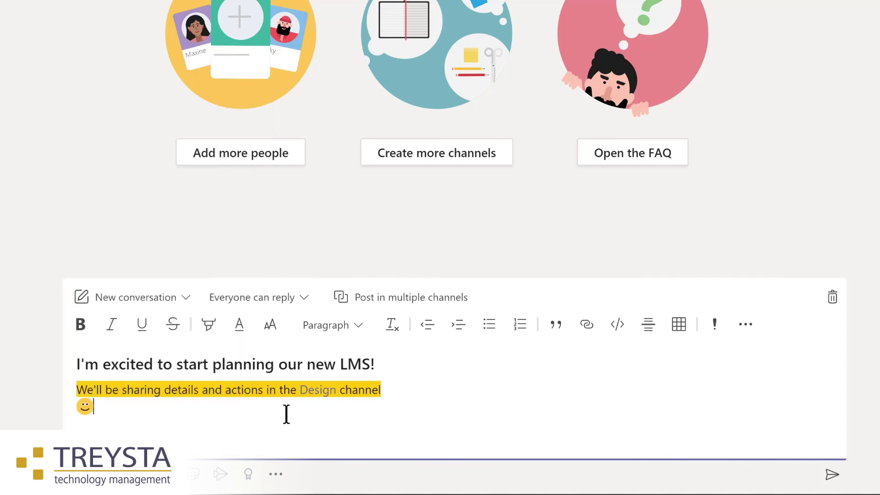
{"action": "left_click", "coordinate": [166, 473]}
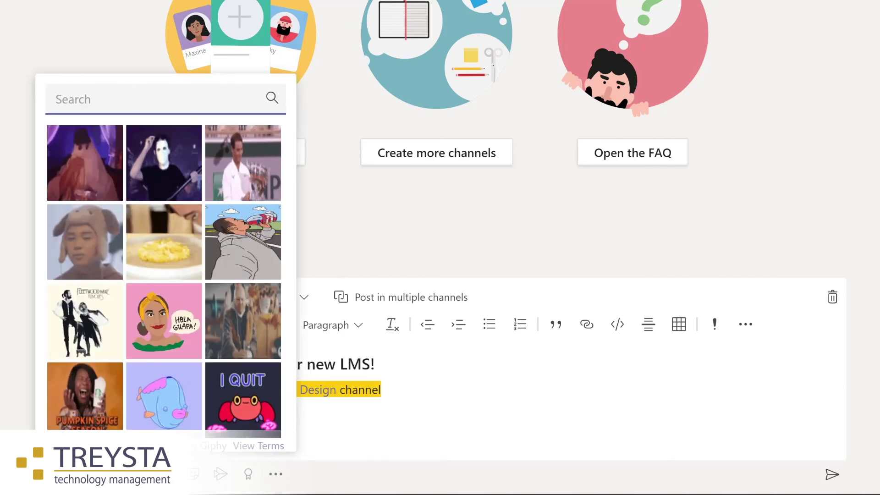
{"action": "type", "text": "yay"}
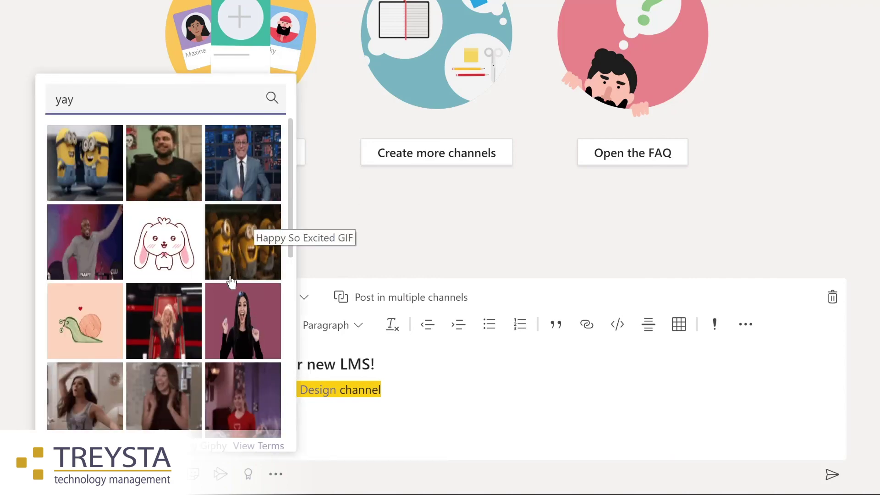
{"action": "left_click", "coordinate": [74, 252]}
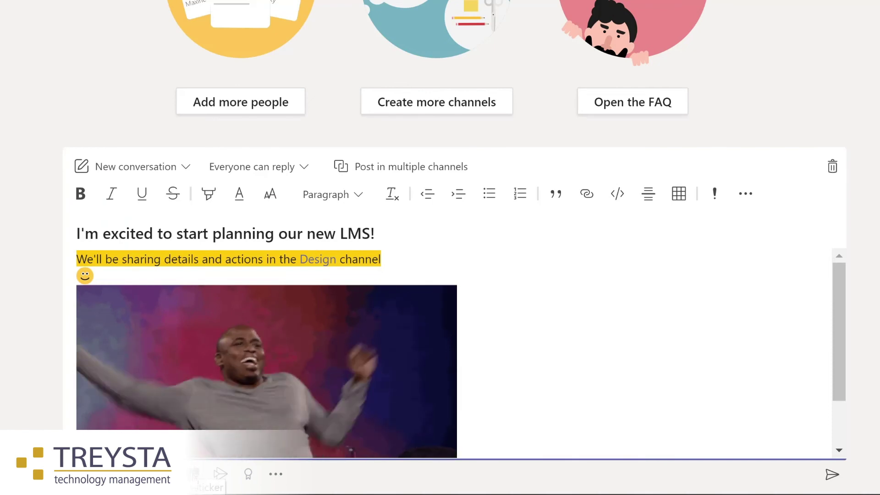
Step: Insert the popular "OH YEAH!" sticker with its default caption below the GIF, and send the post
{"action": "left_click", "coordinate": [195, 474]}
{"action": "left_click", "coordinate": [163, 233]}
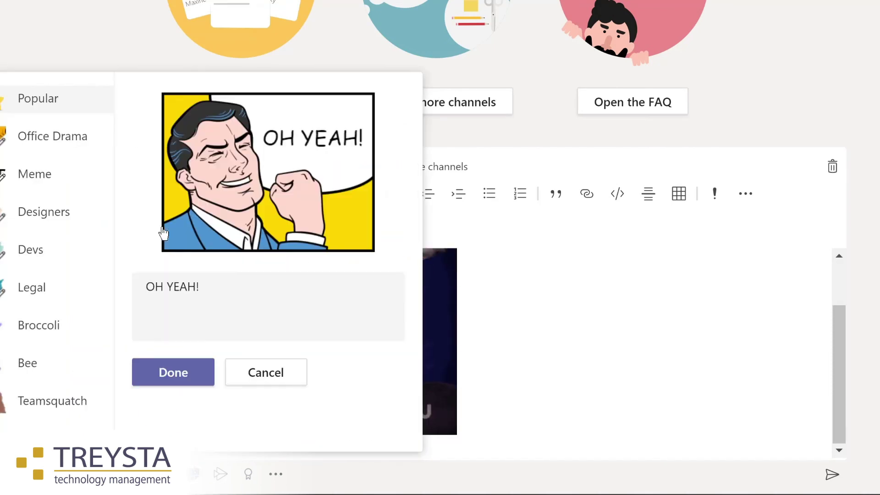
{"action": "left_click", "coordinate": [173, 372]}
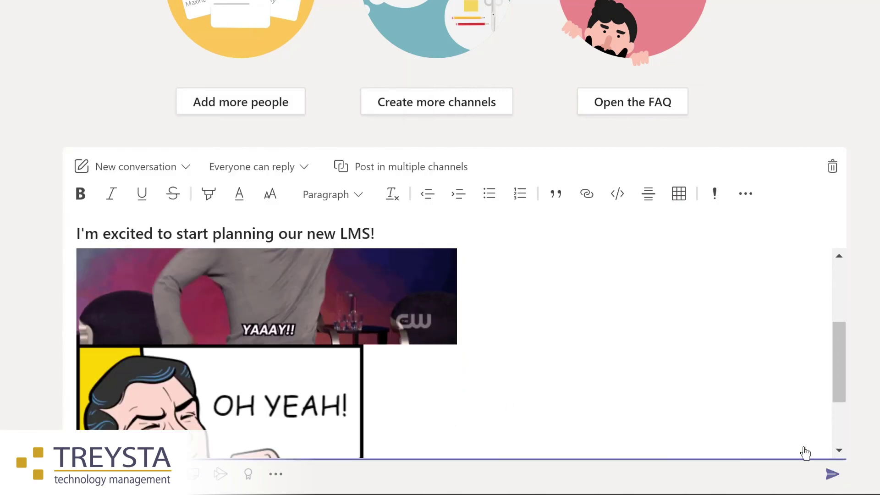
{"action": "key", "text": "ctrl+Return"}
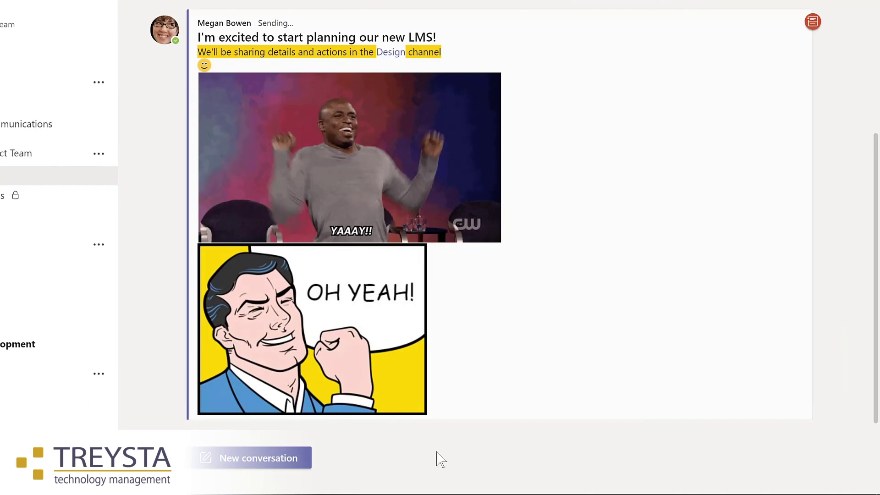